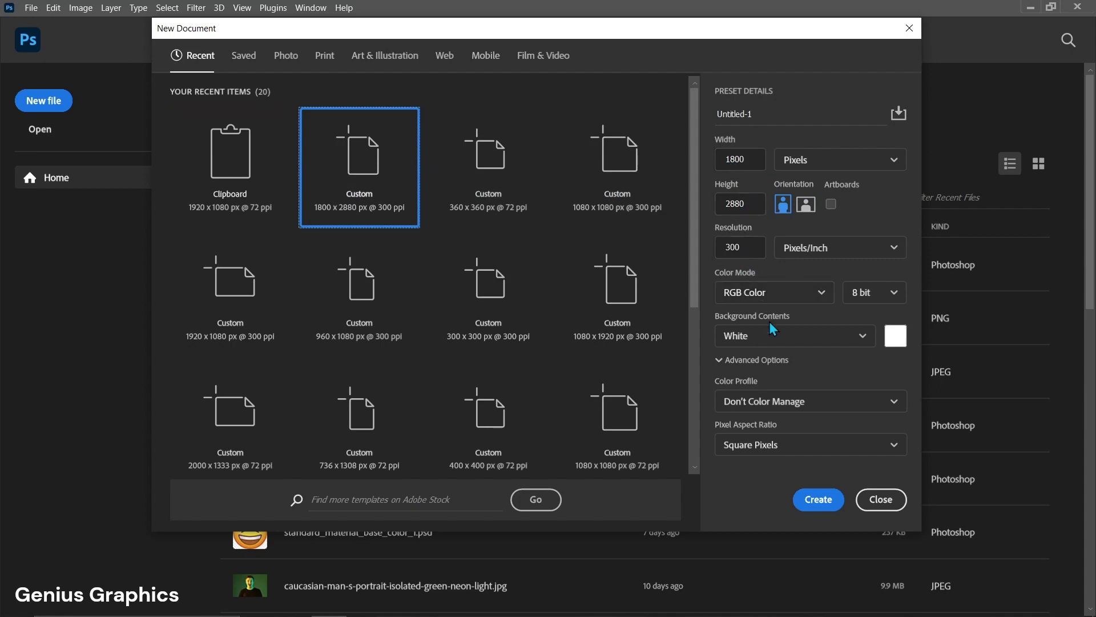
# - Create an 1800 x 2880 px, 300 ppi RGB document and add a black (000000) Solid Color fill layer
pyautogui.click(814, 500)
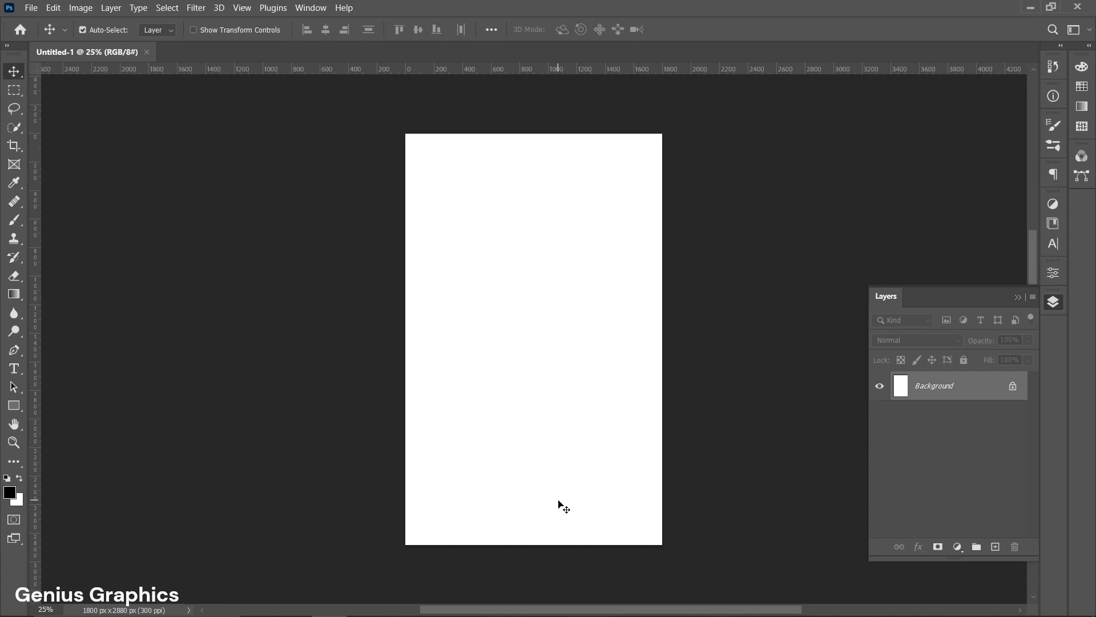
pyautogui.click(958, 546)
pyautogui.click(978, 297)
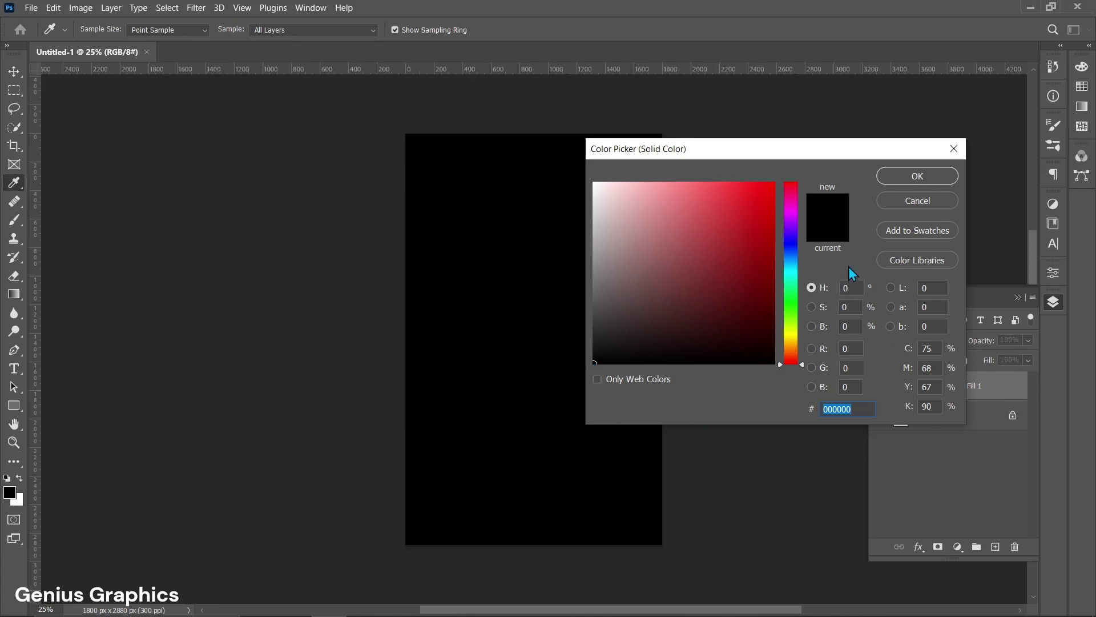
pyautogui.click(923, 180)
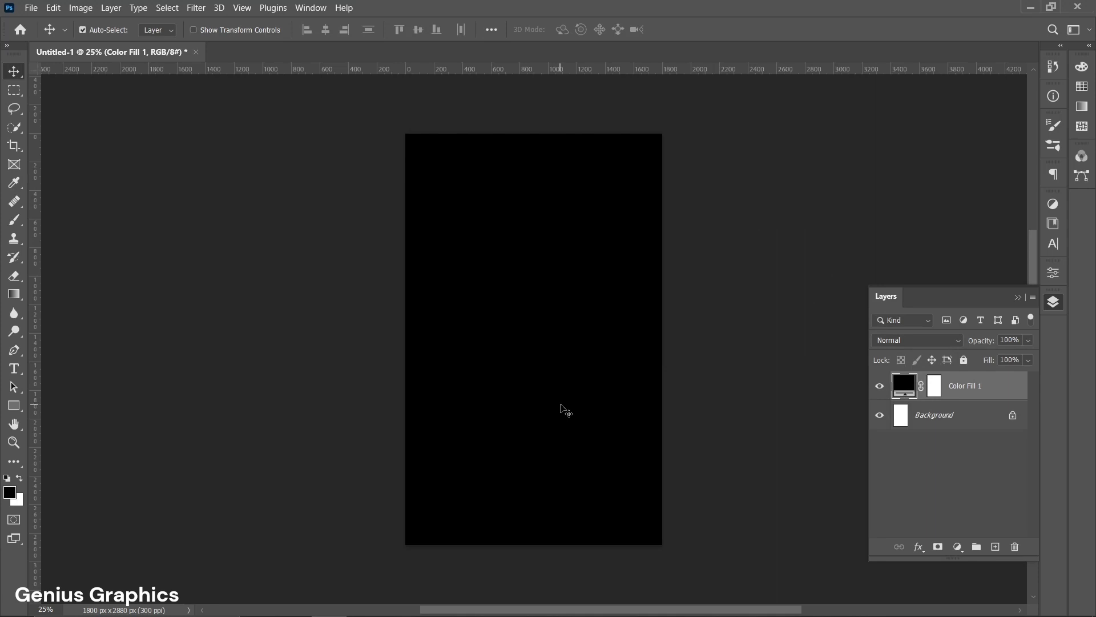
# - Add a white Lorem Ipsum text layer in Humane Bold and enlarge it to about 131 pt across the canvas
pyautogui.click(14, 368)
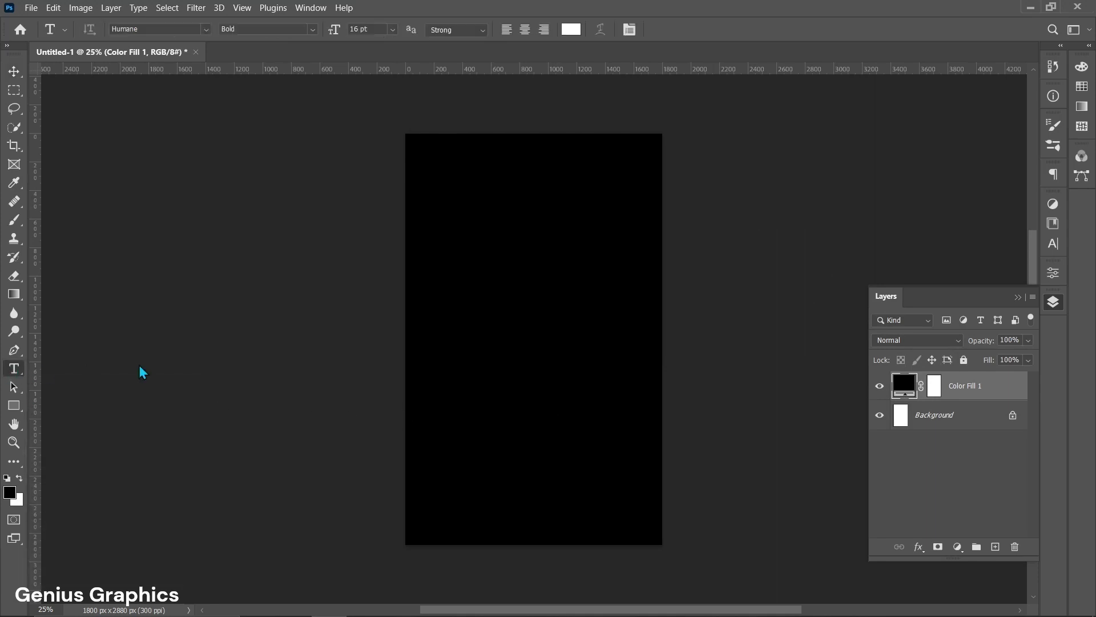
pyautogui.click(456, 314)
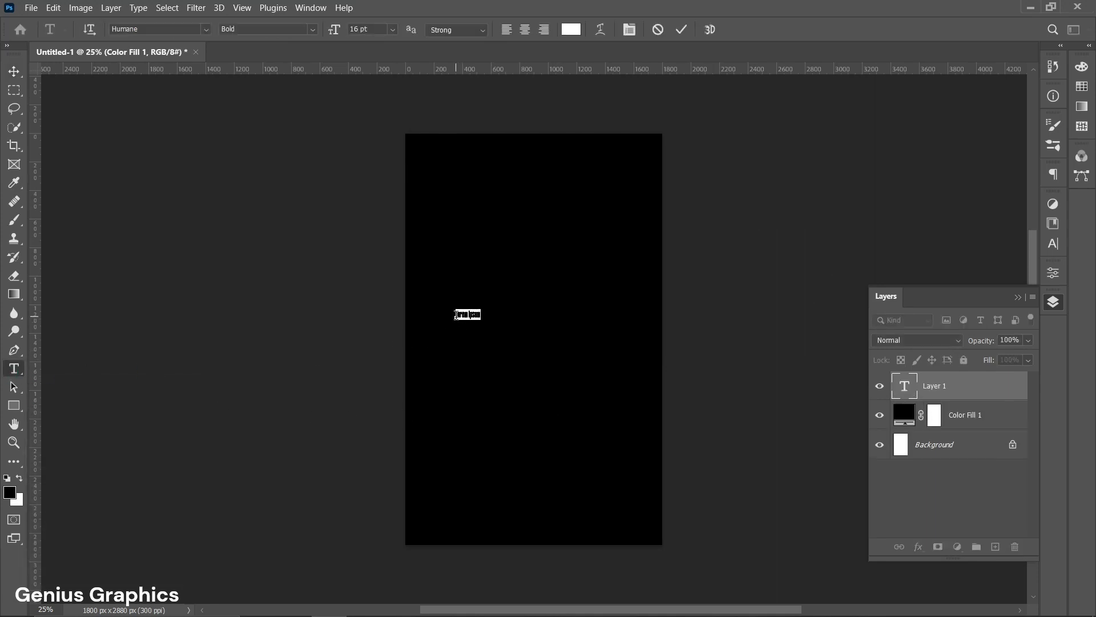
pyautogui.click(205, 30)
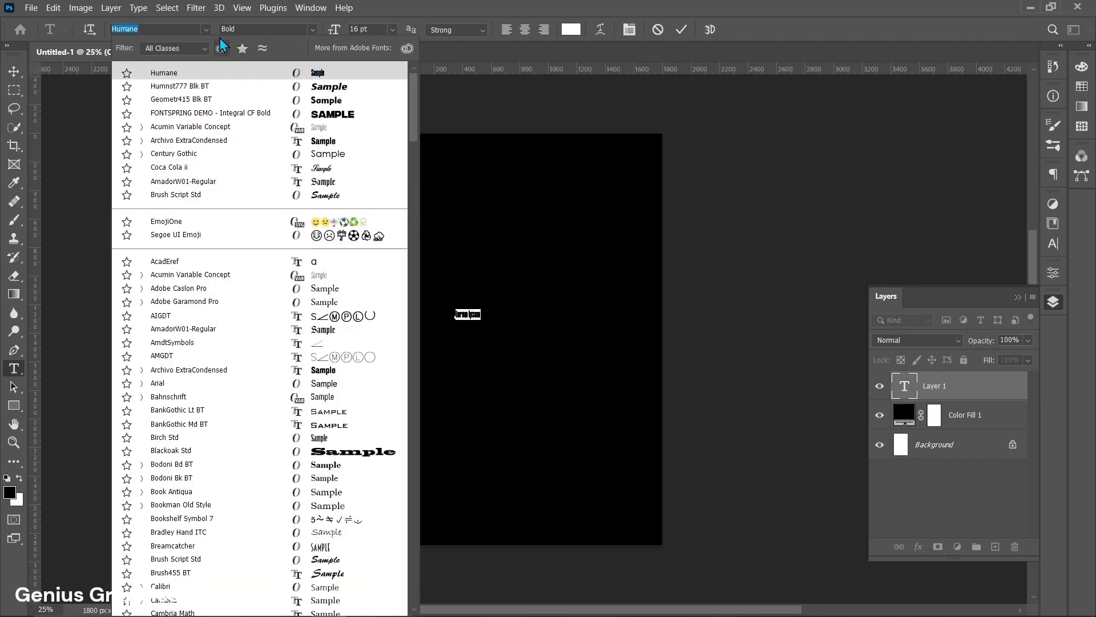
pyautogui.click(204, 31)
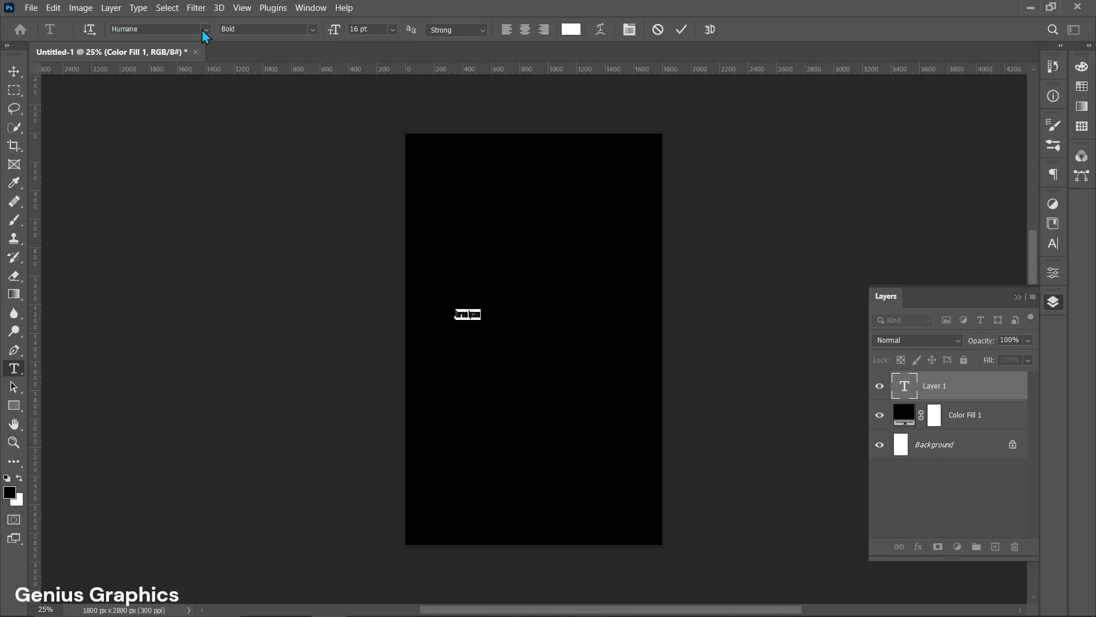
pyautogui.click(14, 70)
pyautogui.moveTo(465, 312); pyautogui.dragTo(600, 447)
pyautogui.hotkey('ctrl', 't')
pyautogui.press('Return')
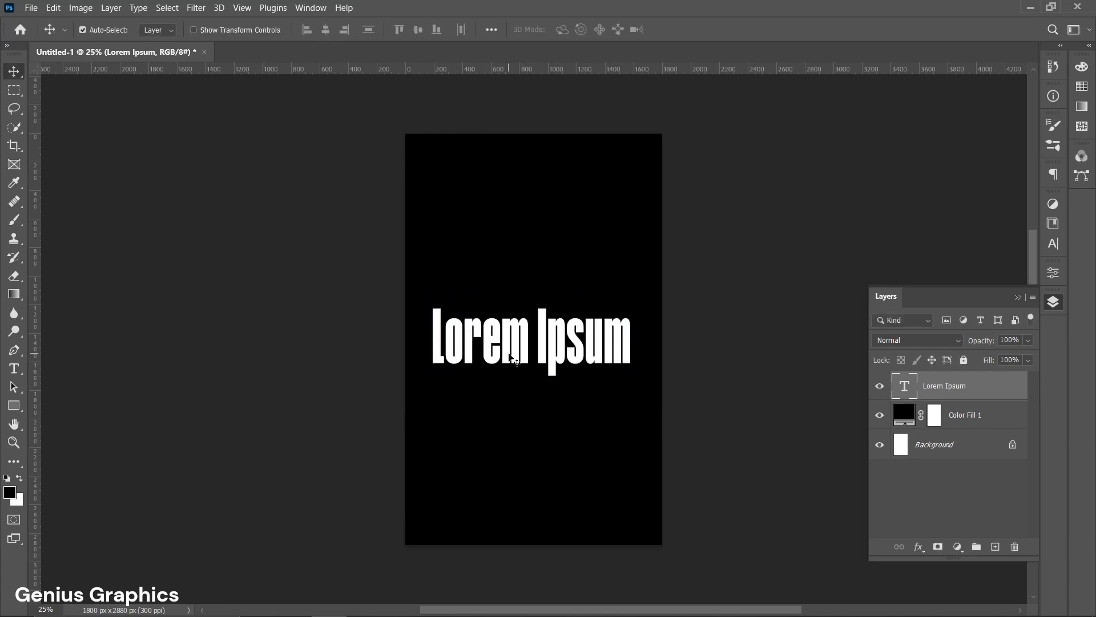
# - Replace the placeholder text with GENIUS
pyautogui.doubleClick(510, 358)
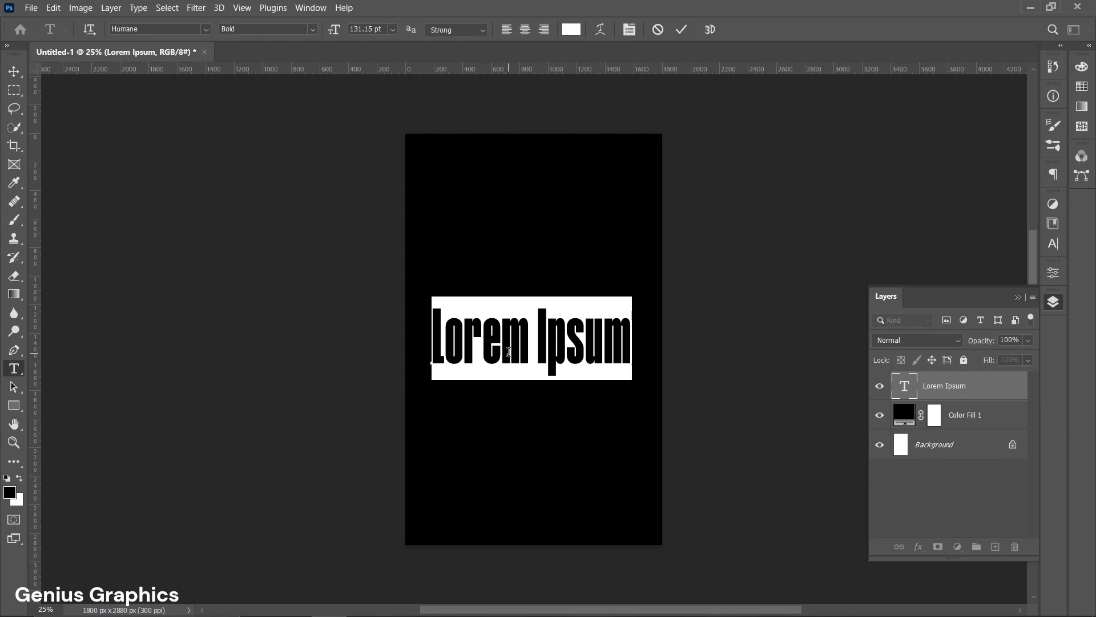
pyautogui.write('GENIUS')
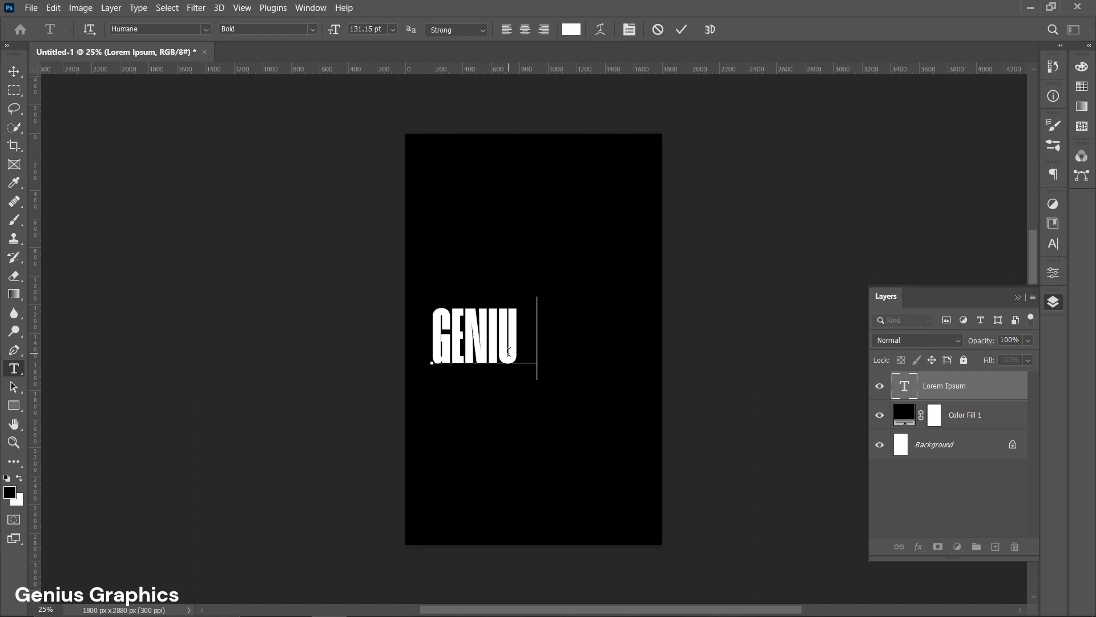
pyautogui.click(14, 71)
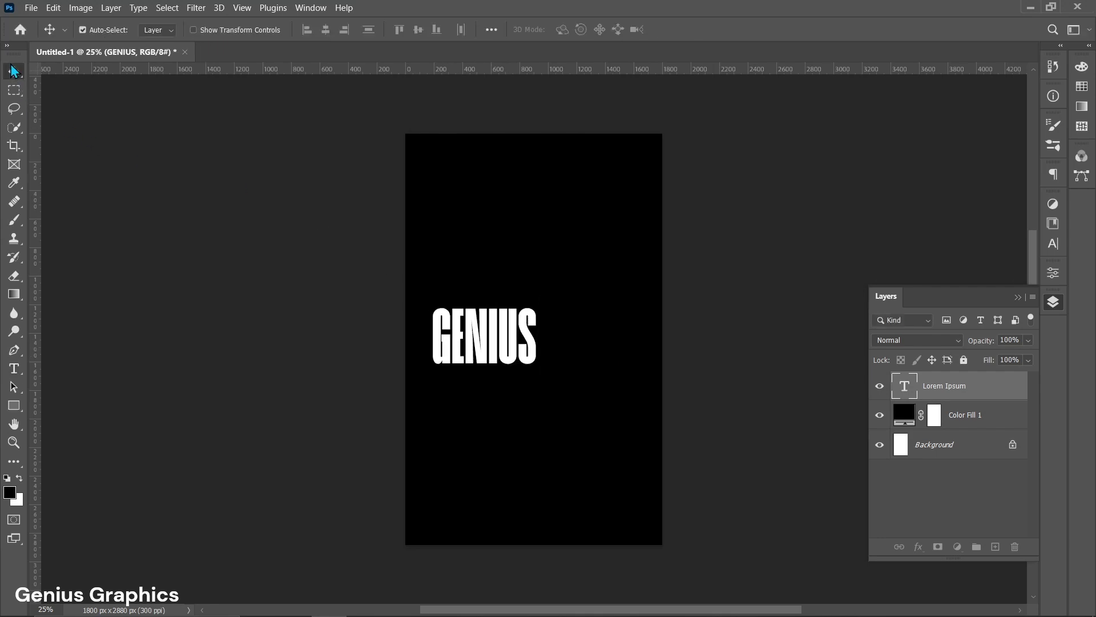
# - Scale the GENIUS text to about 179%, centre it on the canvas, and convert its layer to a smart object
pyautogui.moveTo(449, 344); pyautogui.dragTo(451, 316)
pyautogui.hotkey('ctrl', 't')
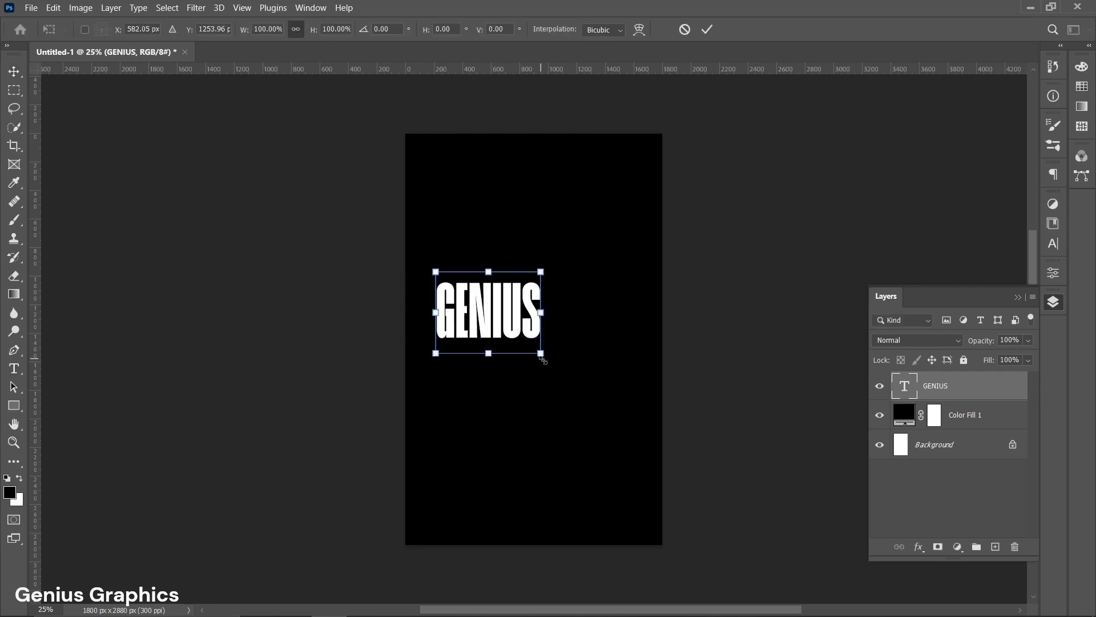
pyautogui.moveTo(541, 355); pyautogui.dragTo(615, 440)
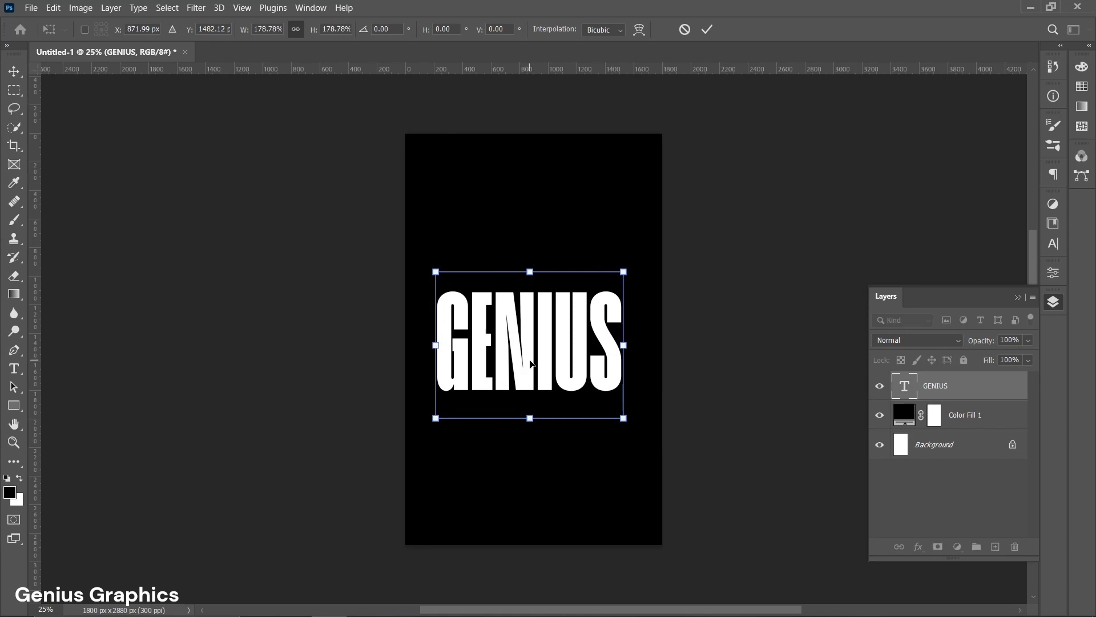
pyautogui.moveTo(537, 363); pyautogui.dragTo(541, 358)
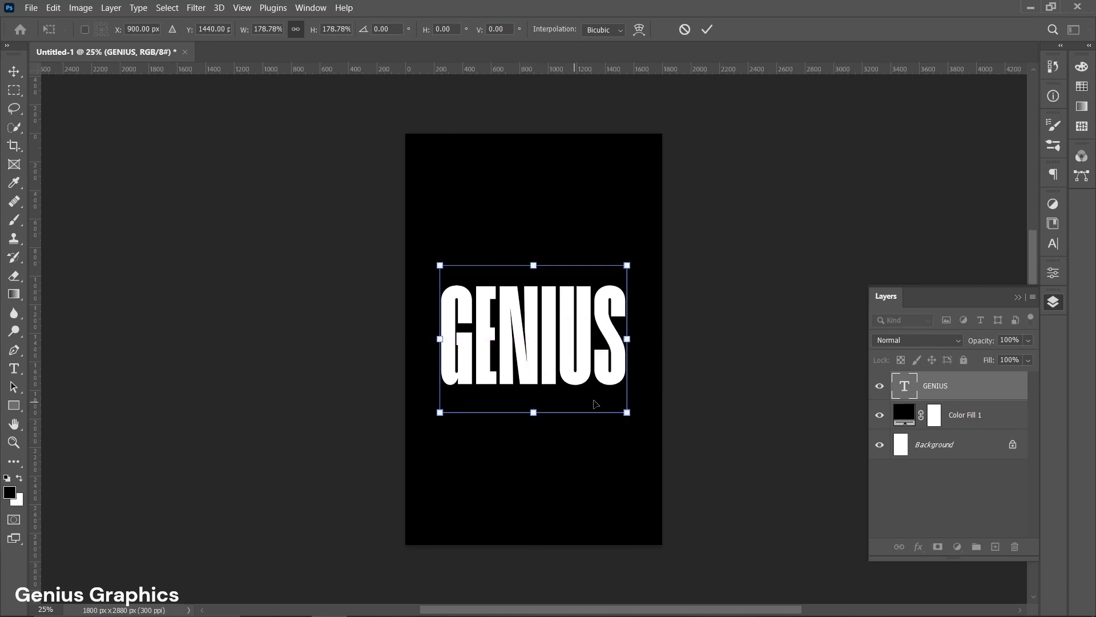
pyautogui.press('Return')
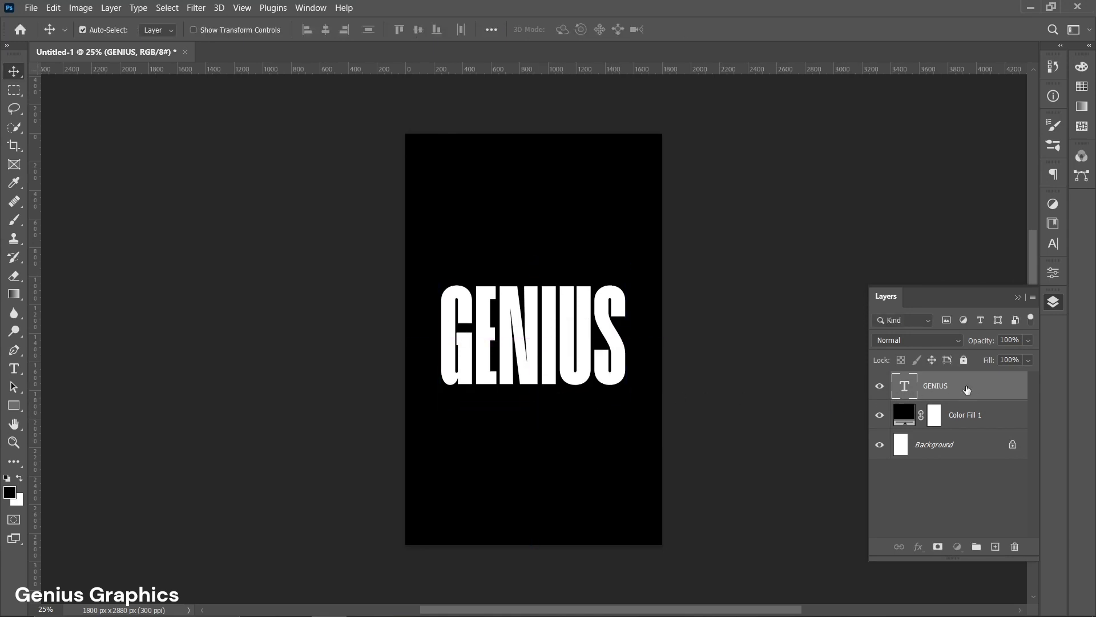
pyautogui.rightClick(967, 389)
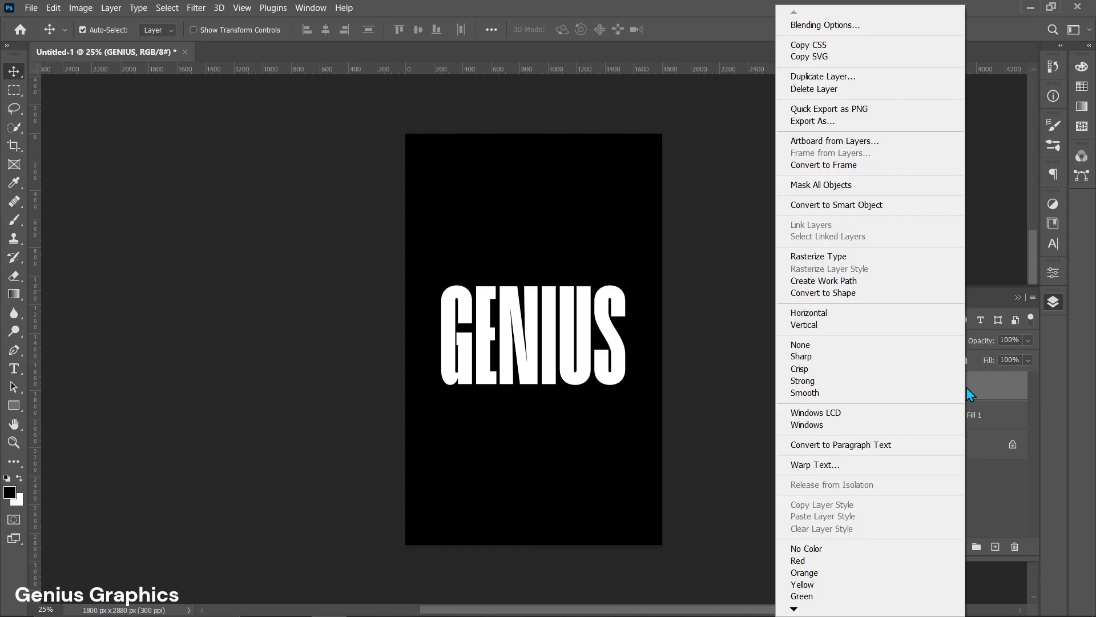
pyautogui.click(855, 205)
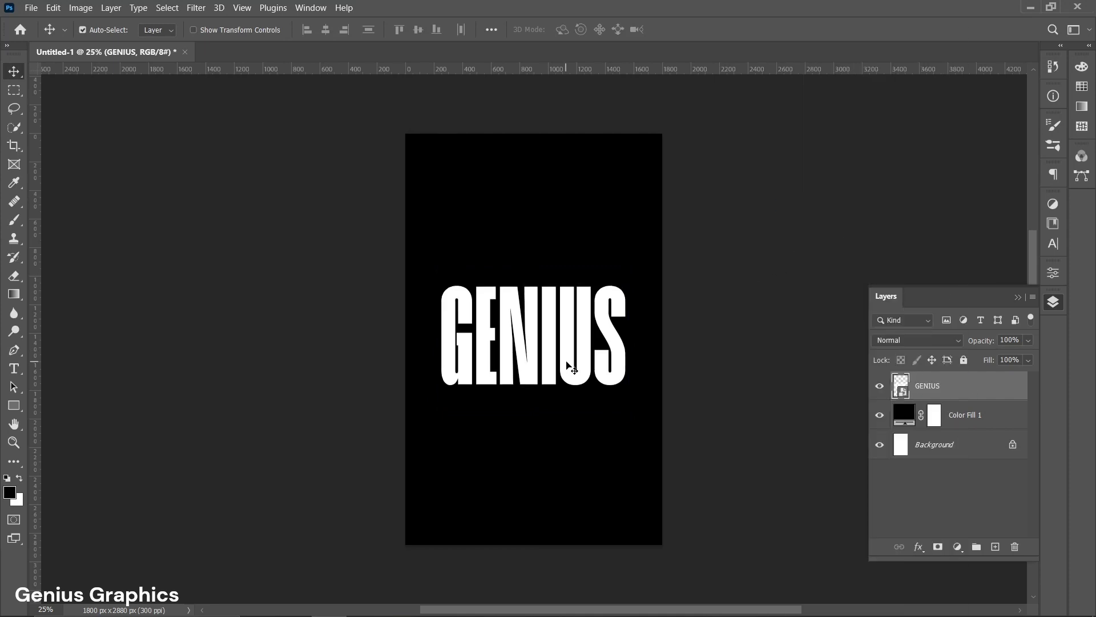
# - Skew GENIUS sideways, squash its height to about 79%, rotate it about -33.6°, and recentre it on the canvas
pyautogui.hotkey('ctrl', 't')
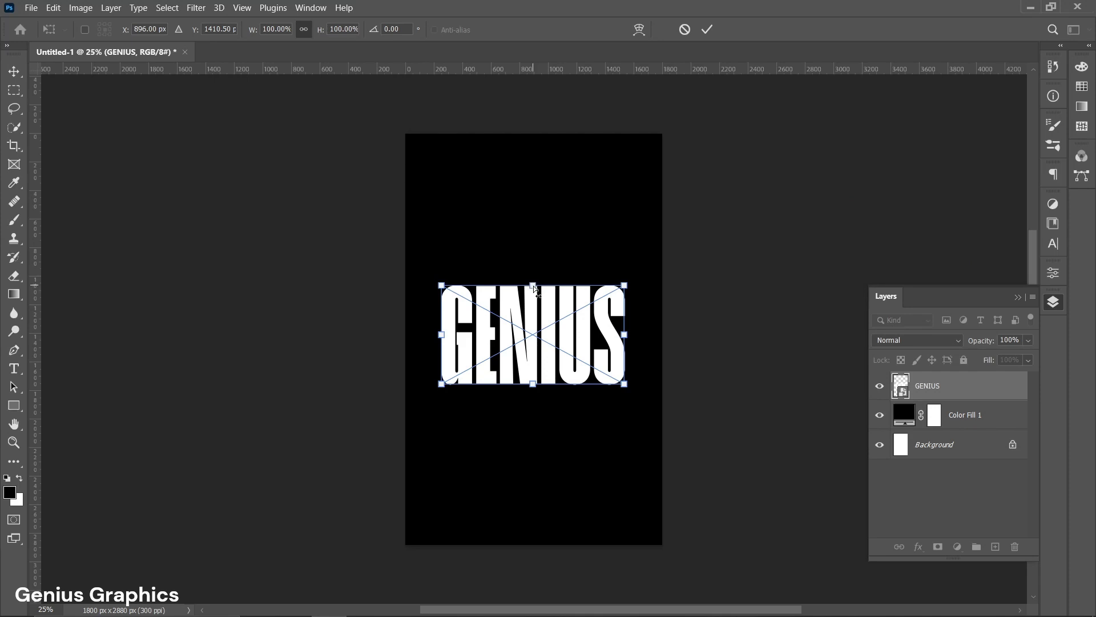
pyautogui.moveTo(534, 288); pyautogui.dragTo(509, 310)
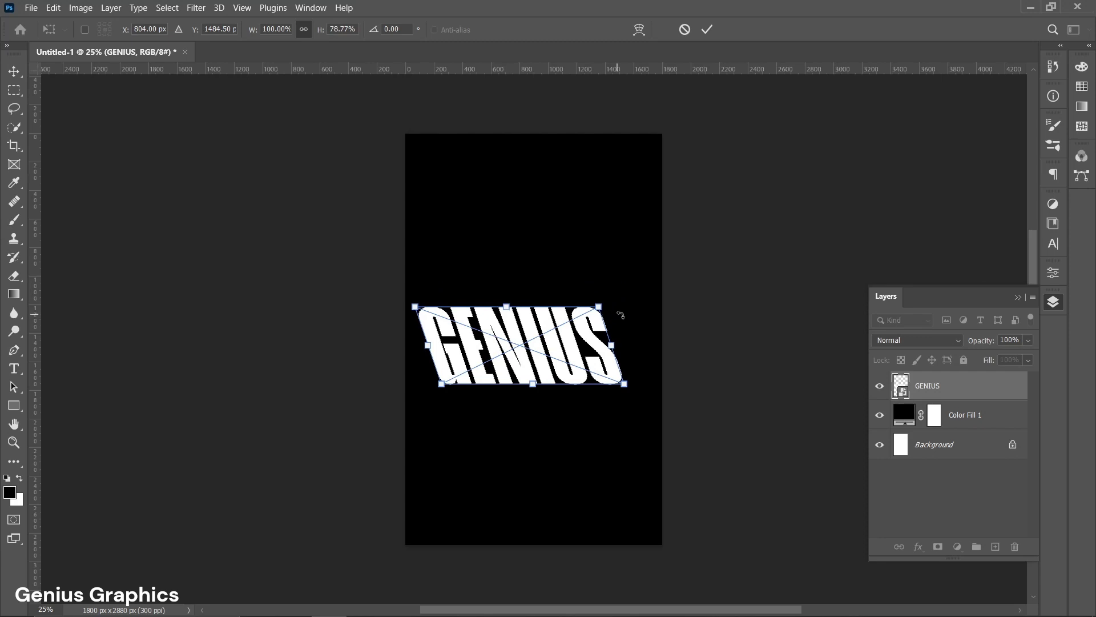
pyautogui.moveTo(617, 300); pyautogui.dragTo(581, 244)
pyautogui.moveTo(503, 370); pyautogui.dragTo(517, 363)
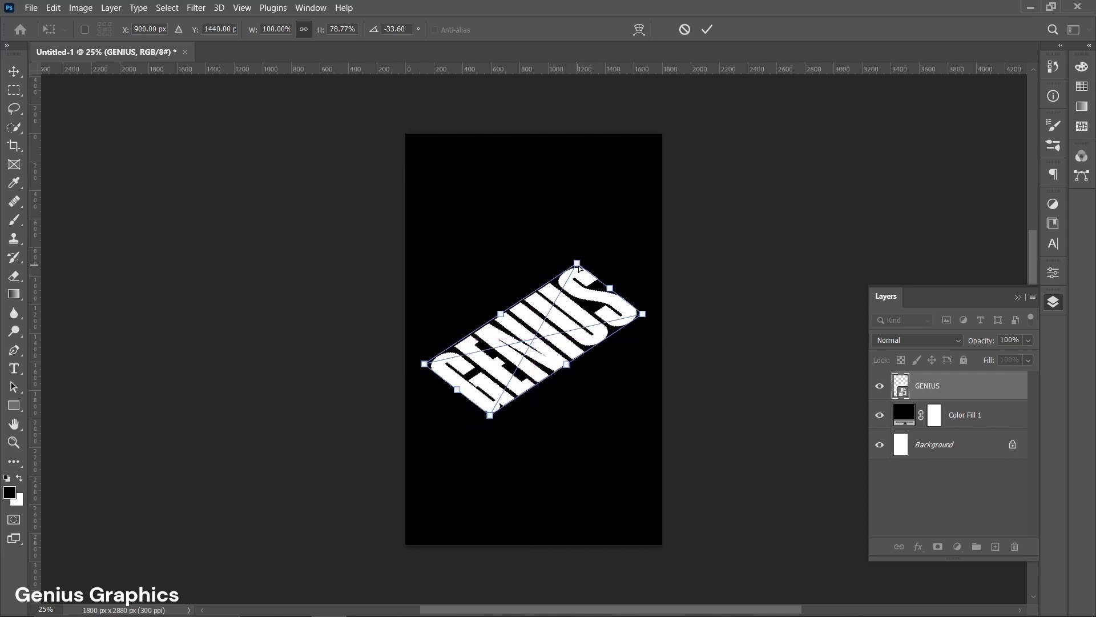
# - Distort GENIUS by lowering its far upper and near lower corners for perspective, and move it into the canvas's upper part
pyautogui.moveTo(577, 264); pyautogui.dragTo(579, 292)
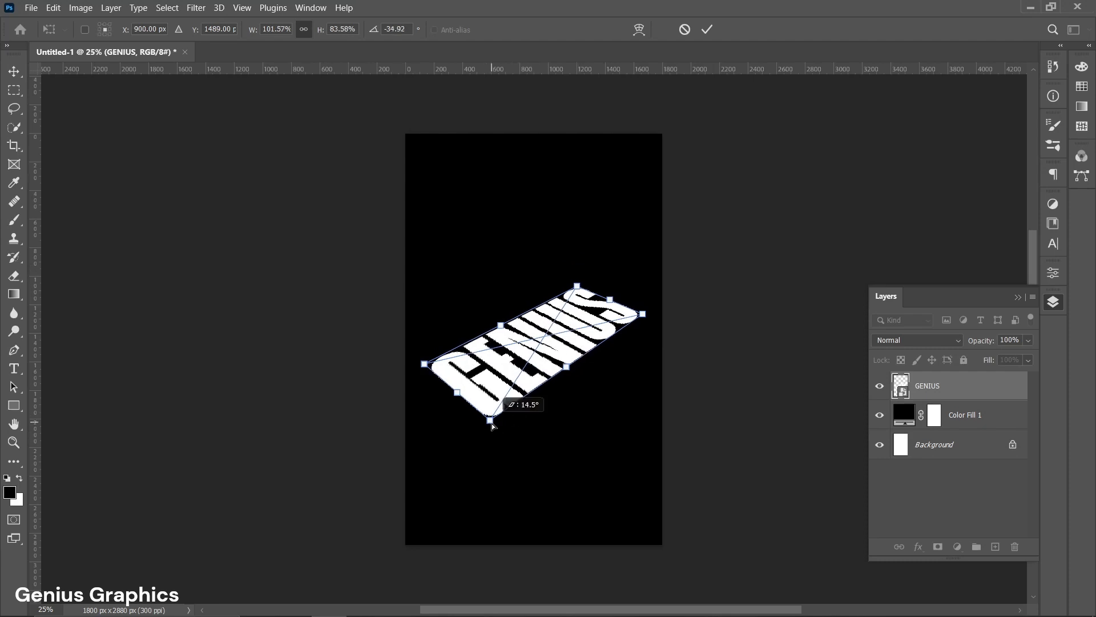
pyautogui.moveTo(531, 357); pyautogui.dragTo(539, 333)
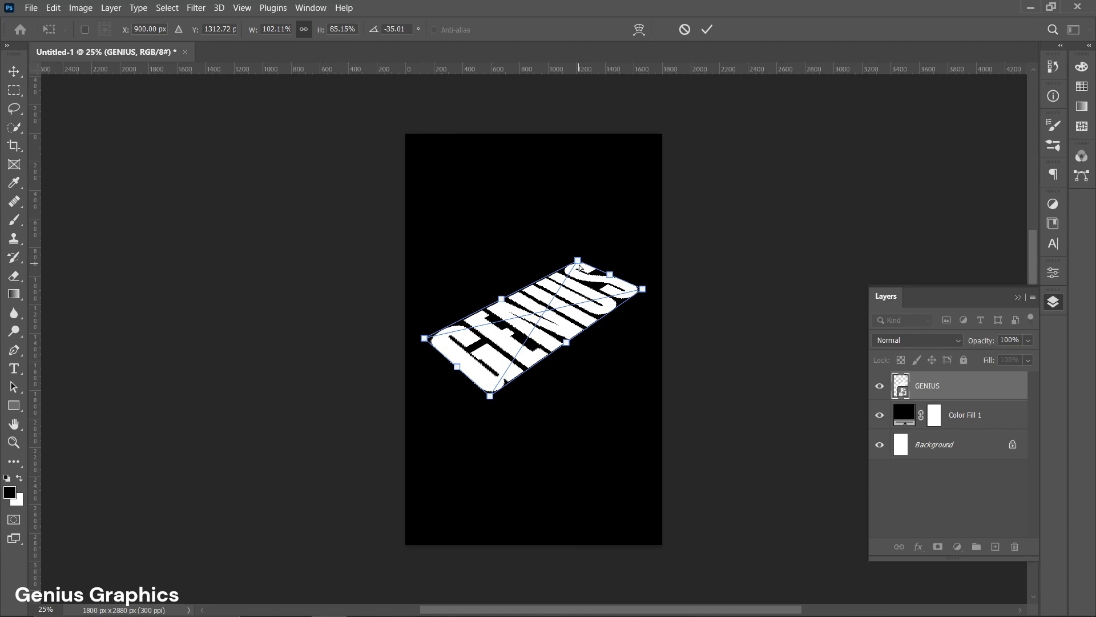
pyautogui.moveTo(580, 261); pyautogui.dragTo(580, 265)
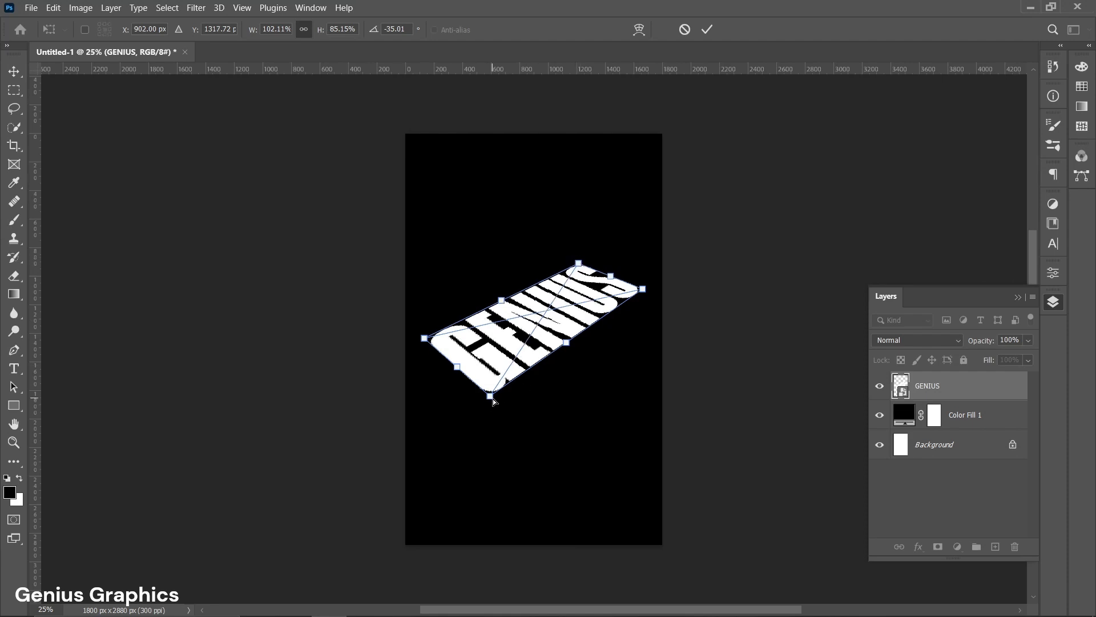
pyautogui.moveTo(493, 400); pyautogui.dragTo(492, 404)
pyautogui.moveTo(541, 336); pyautogui.dragTo(542, 247)
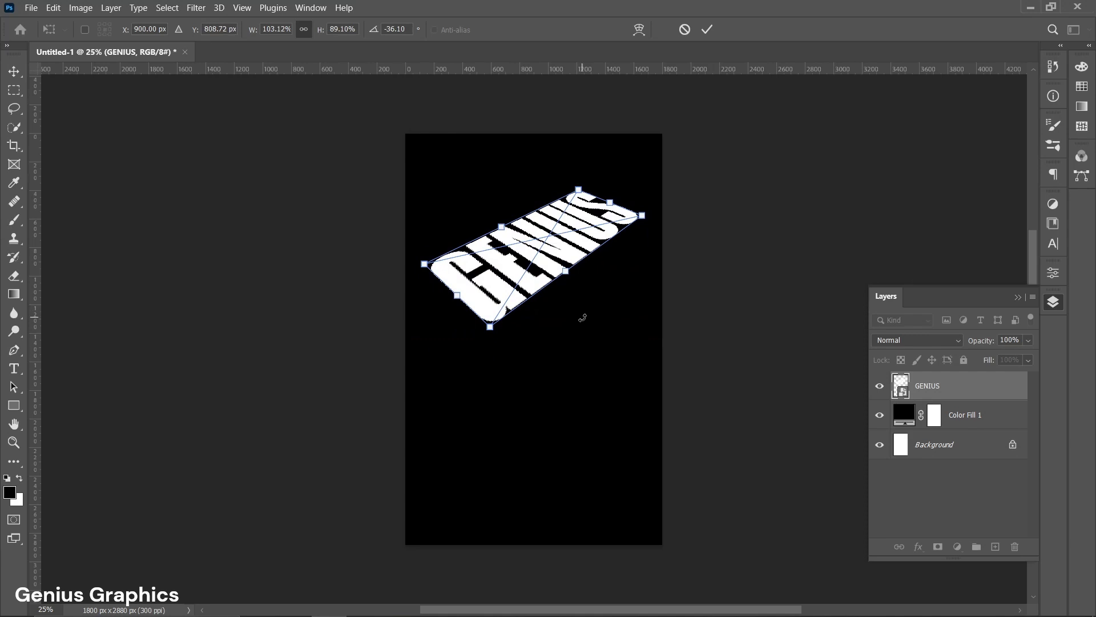
pyautogui.click(14, 70)
pyautogui.press('ctrl')
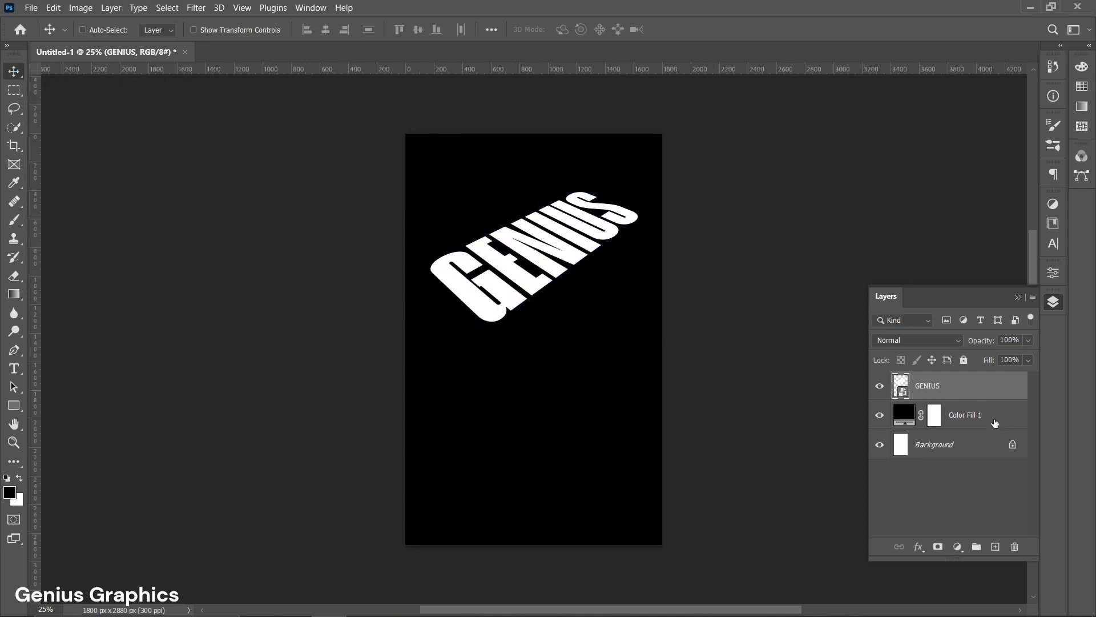
# - Combine the GENIUS and Color Fill 1 layers into a single smart object
pyautogui.keyDown('ctrl'); pyautogui.click(994, 423); pyautogui.keyUp('ctrl')
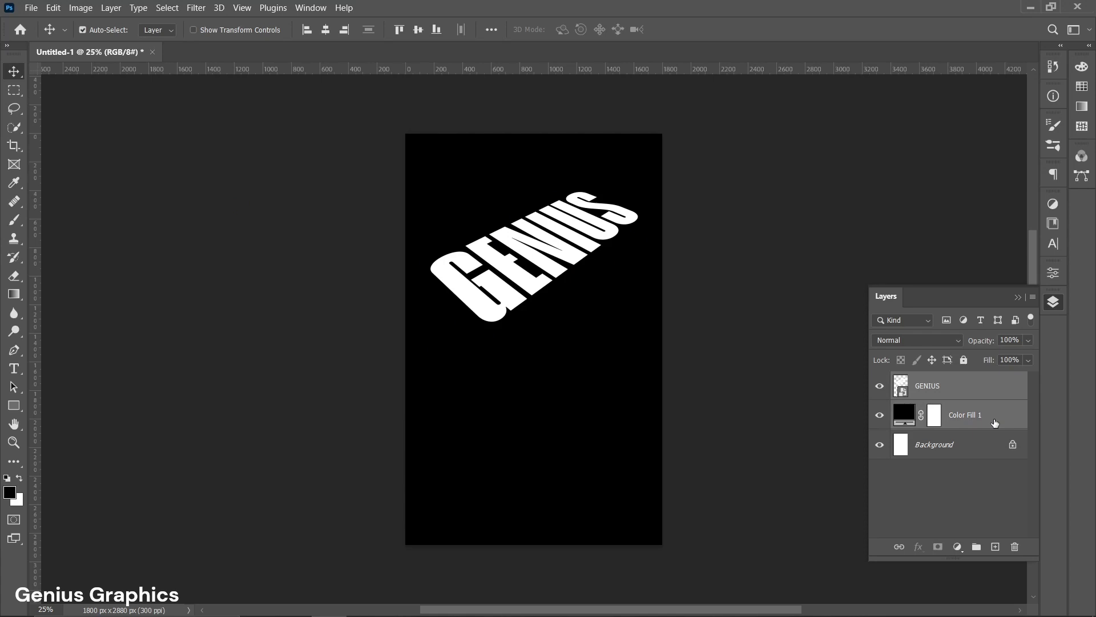
pyautogui.rightClick(994, 422)
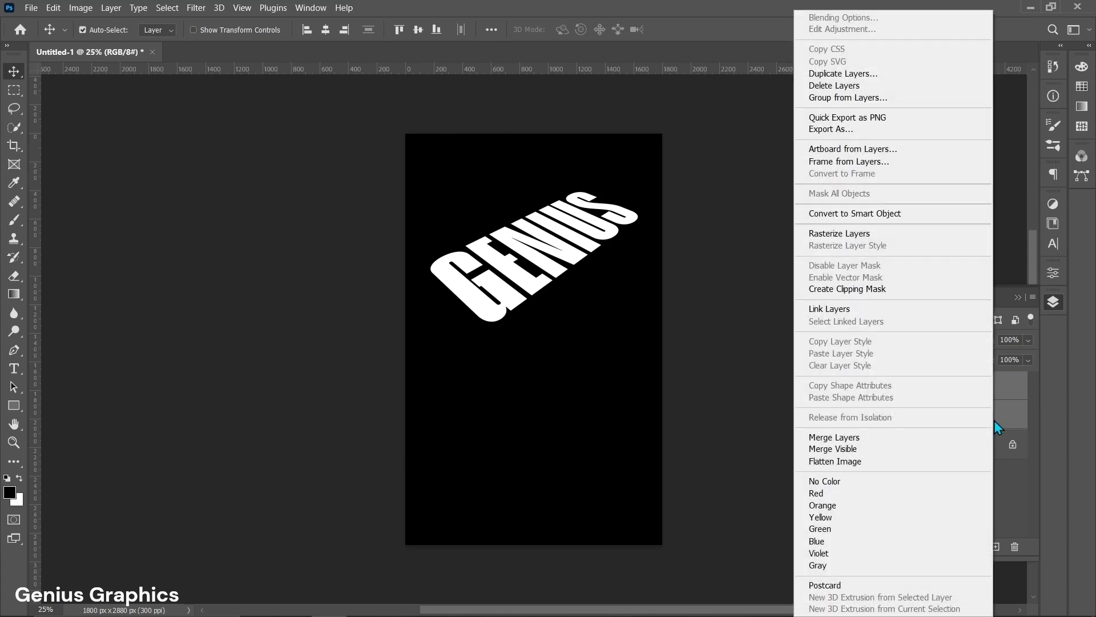
pyautogui.click(875, 215)
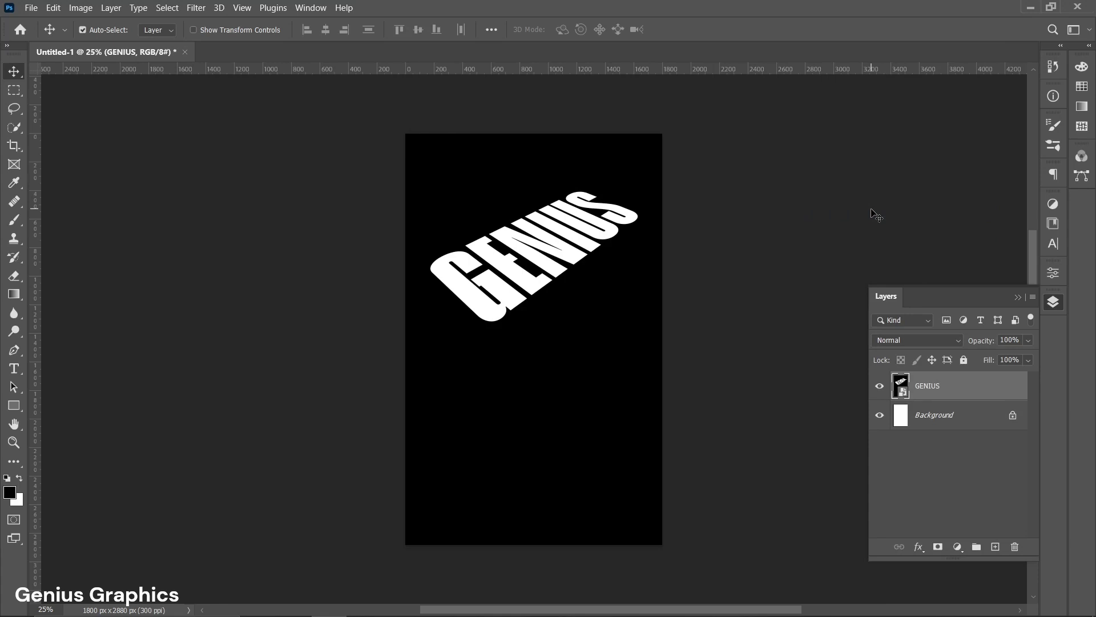
# - Add a Tilt-Shift blur centred on GENIUS, angle it parallel to the slanted text, and pull the lower focus and blur lines closer in
pyautogui.click(197, 9)
pyautogui.moveTo(259, 192)
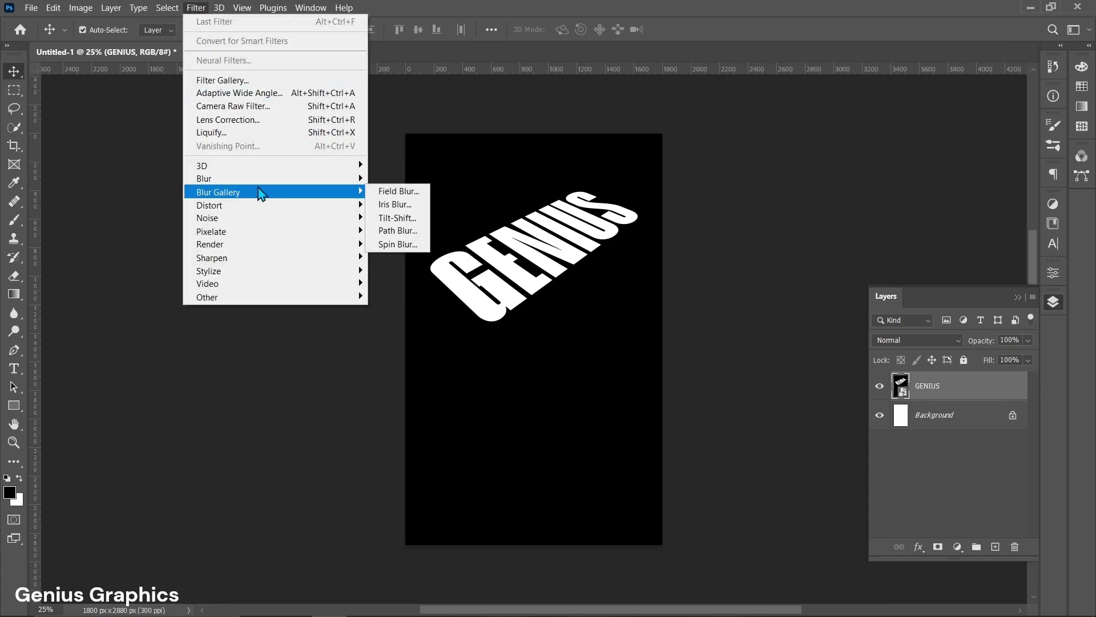
pyautogui.click(397, 218)
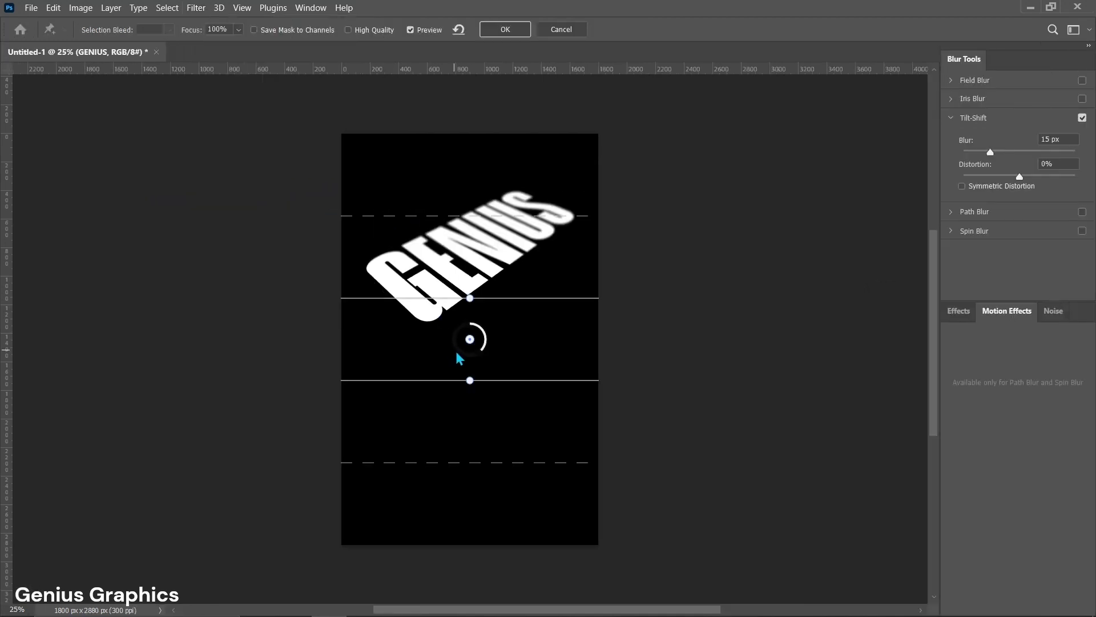
pyautogui.moveTo(470, 340); pyautogui.dragTo(470, 248)
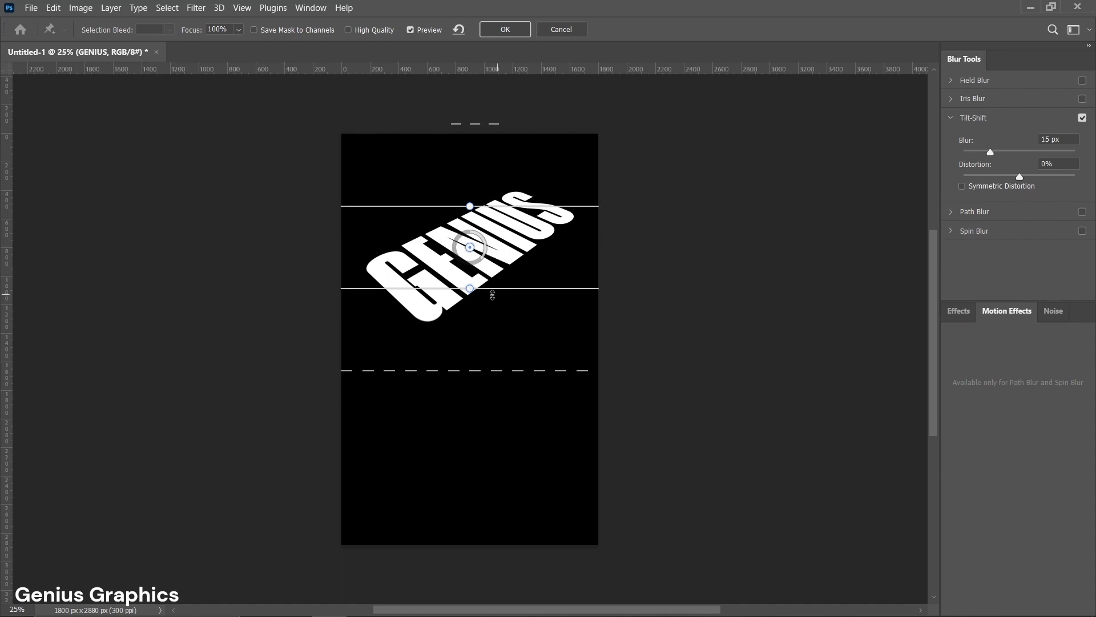
pyautogui.moveTo(471, 296); pyautogui.dragTo(486, 244)
pyautogui.moveTo(534, 309); pyautogui.dragTo(526, 257)
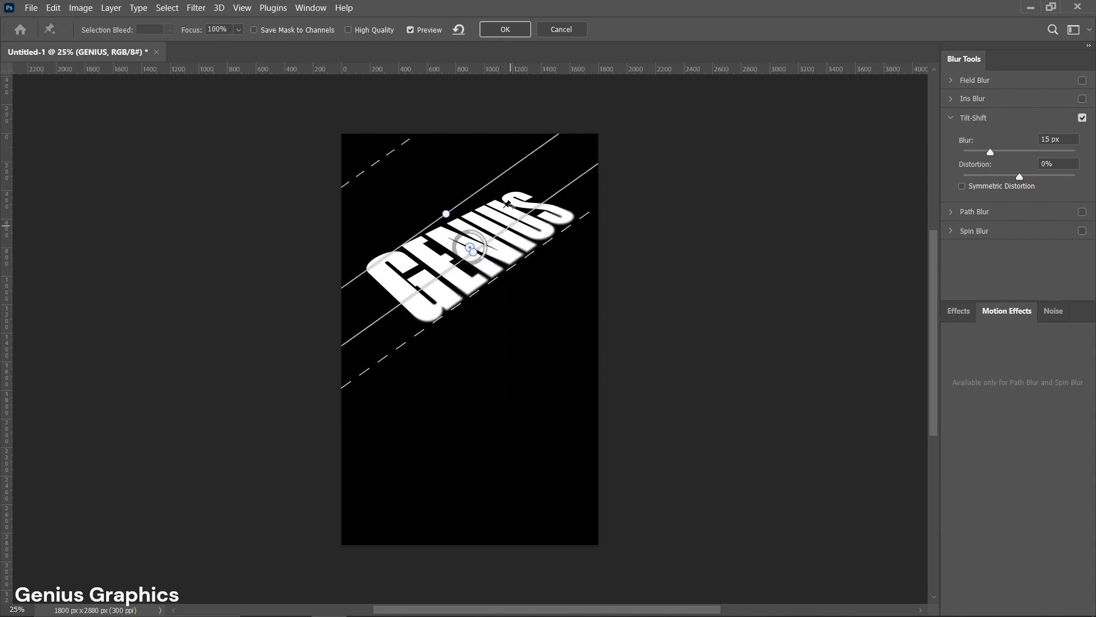
# - Extend the tilt-shift's upper focus line well above the text, set the blur to 19 px, and apply the filter
pyautogui.moveTo(488, 183); pyautogui.dragTo(426, 127)
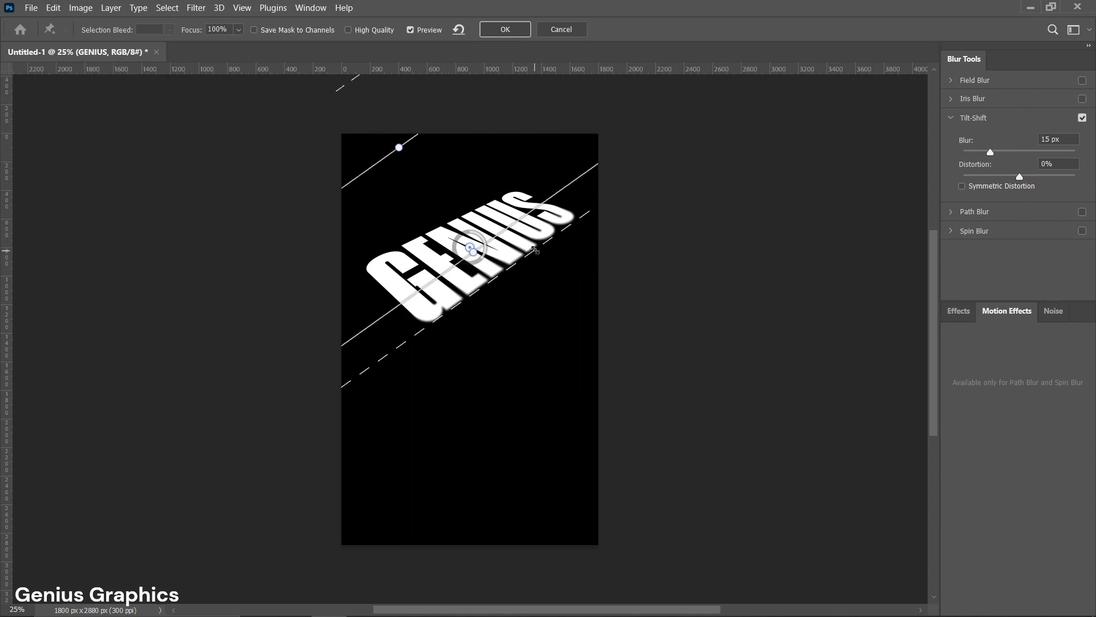
pyautogui.moveTo(535, 249); pyautogui.dragTo(480, 278)
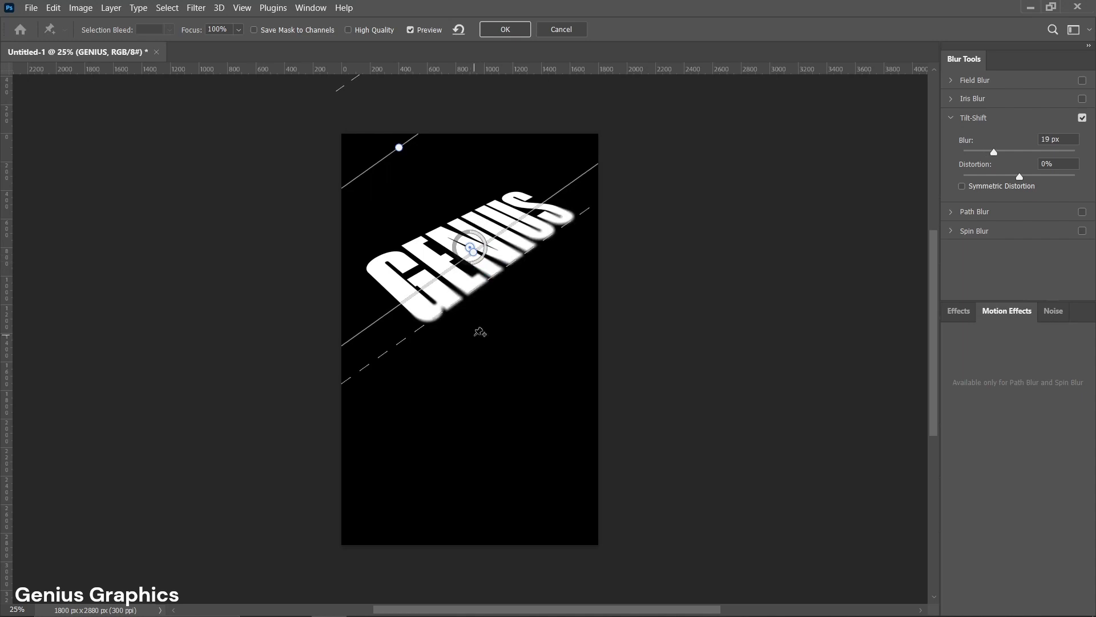
pyautogui.click(495, 34)
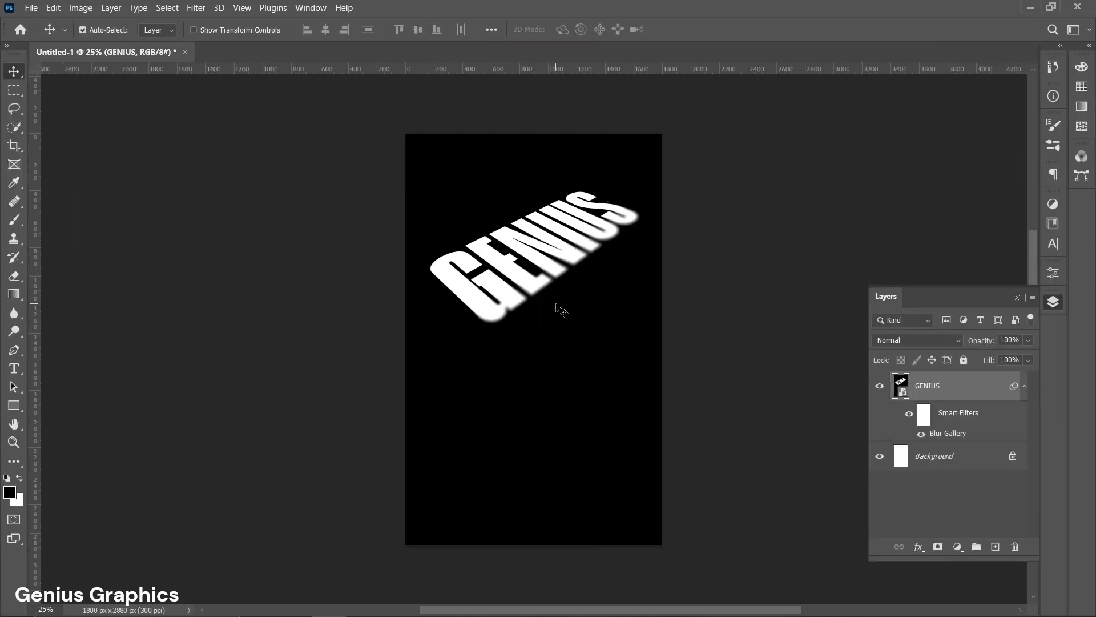
# - Apply a second Tilt-Shift blur centred on GENIUS, angled across the slanted text, with the blur line pulled in near the G and blur set to 21 px
pyautogui.scroll(2, 562, 310)
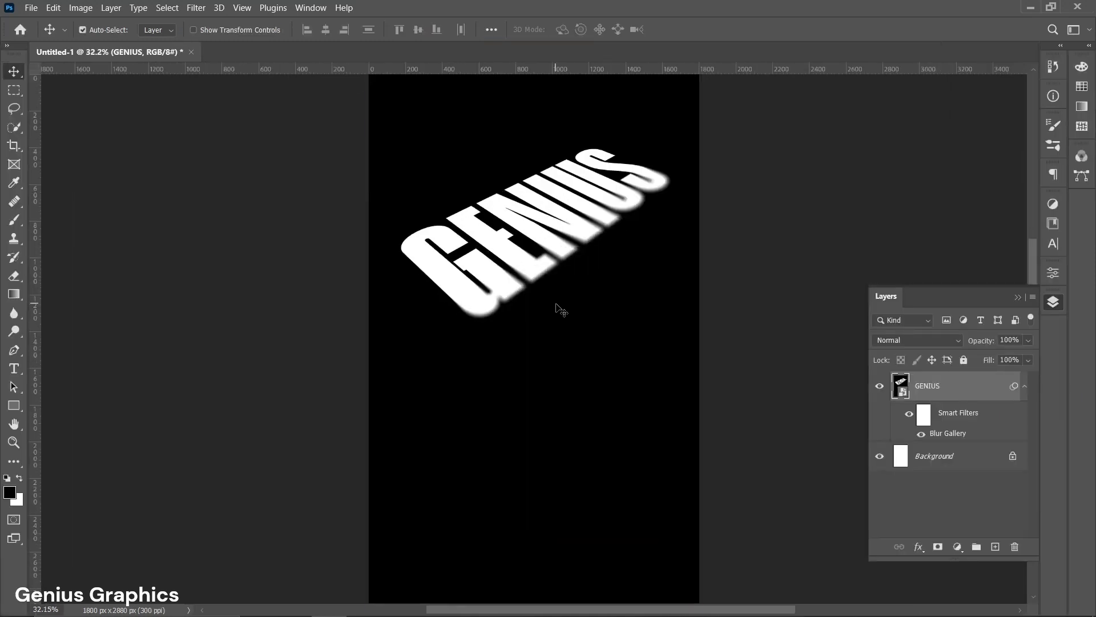
pyautogui.click(195, 7)
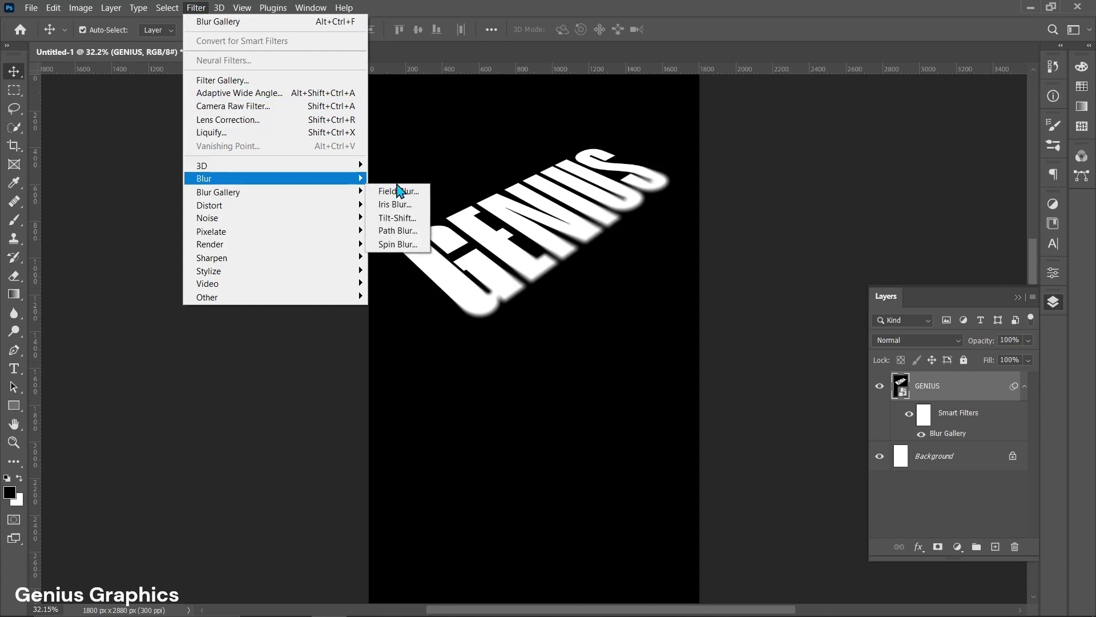
pyautogui.moveTo(357, 199)
pyautogui.click(394, 218)
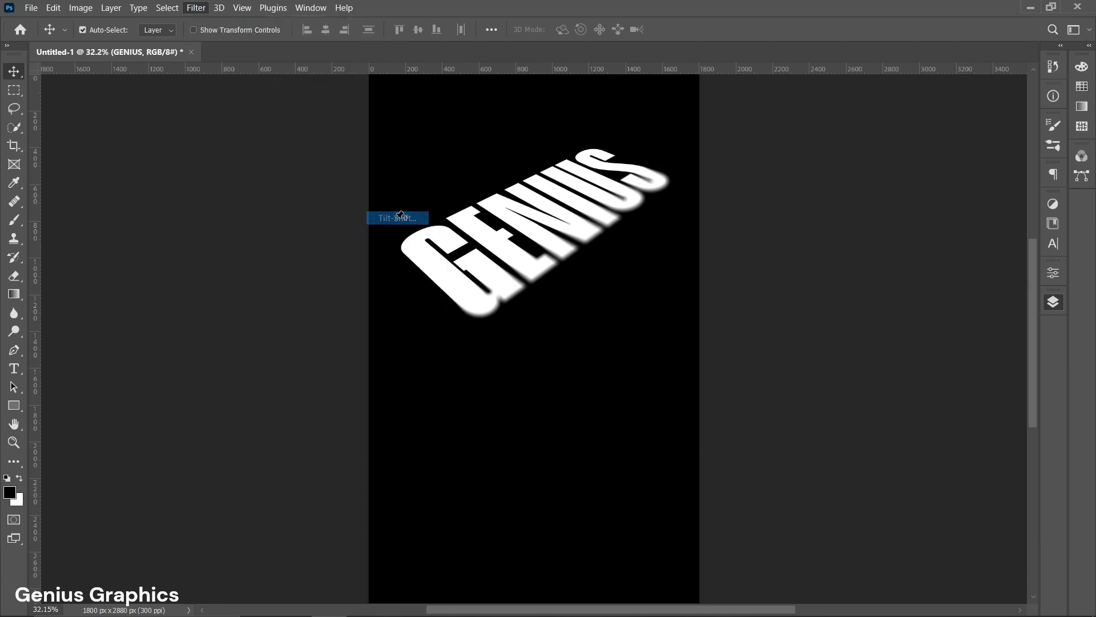
pyautogui.moveTo(470, 343); pyautogui.dragTo(472, 221)
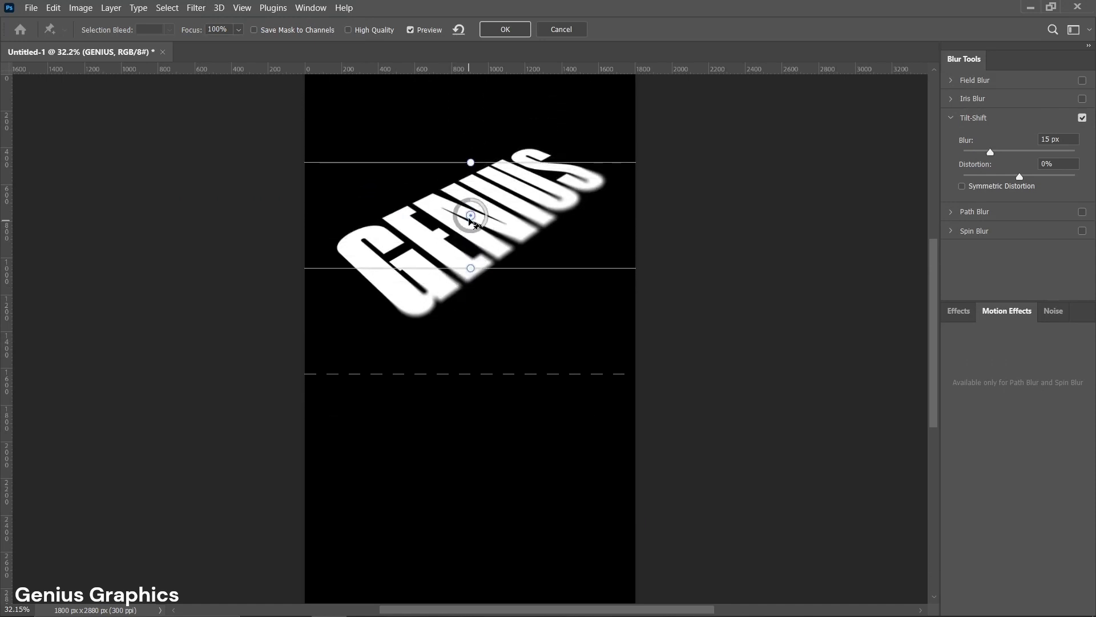
pyautogui.moveTo(470, 269)
pyautogui.mouseDown()
pyautogui.moveTo(434, 260)
pyautogui.moveTo(462, 255)
pyautogui.mouseUp()
pyautogui.moveTo(394, 336); pyautogui.dragTo(411, 317)
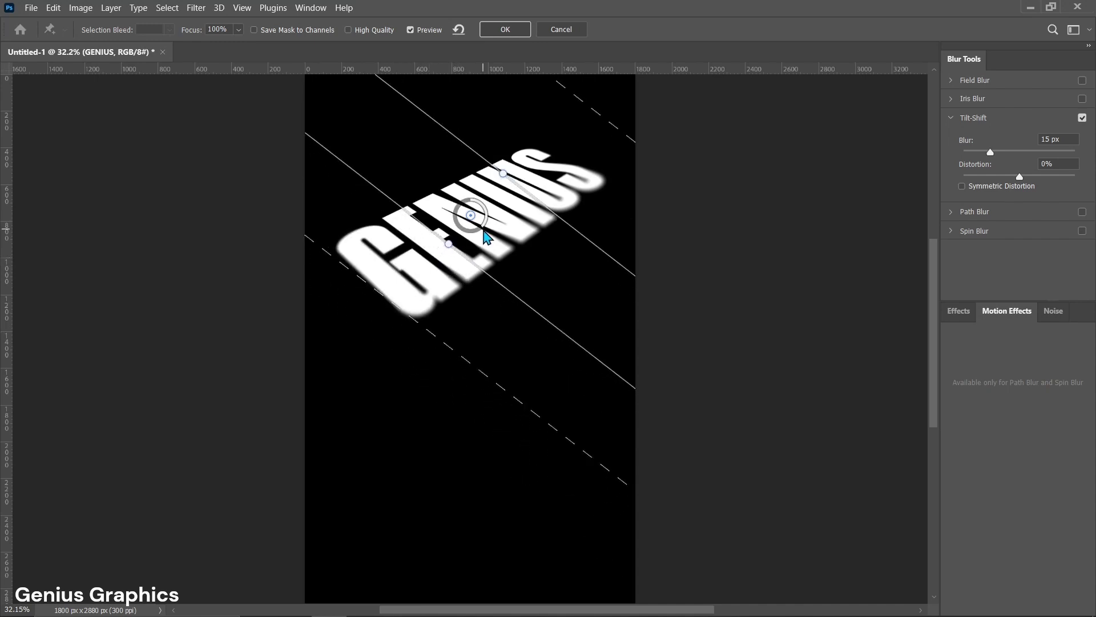
pyautogui.moveTo(484, 226); pyautogui.dragTo(474, 245)
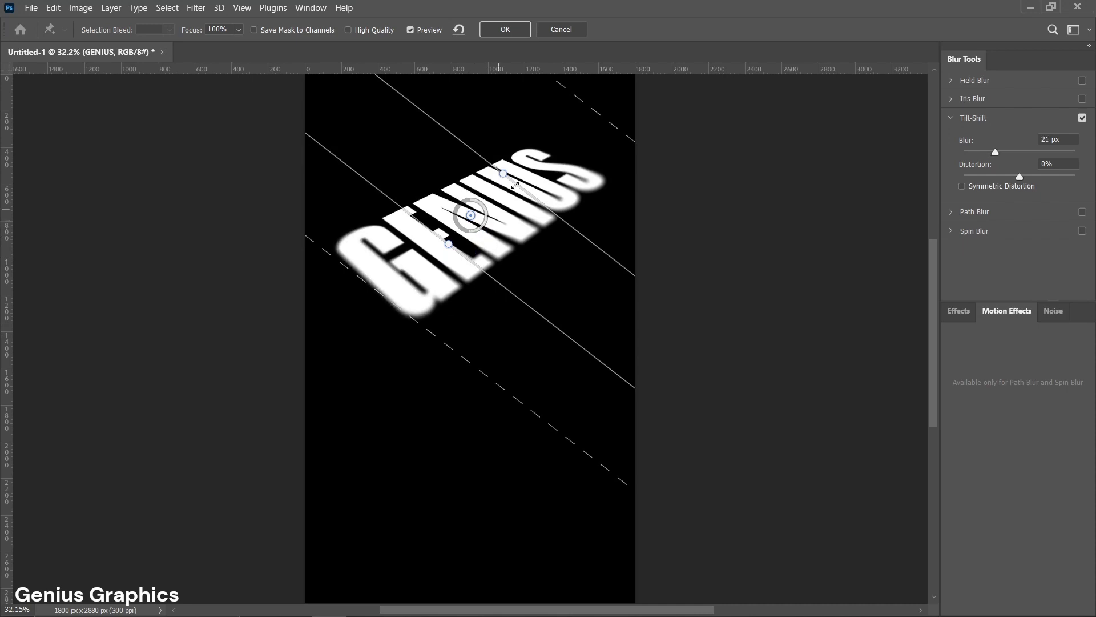
pyautogui.click(504, 33)
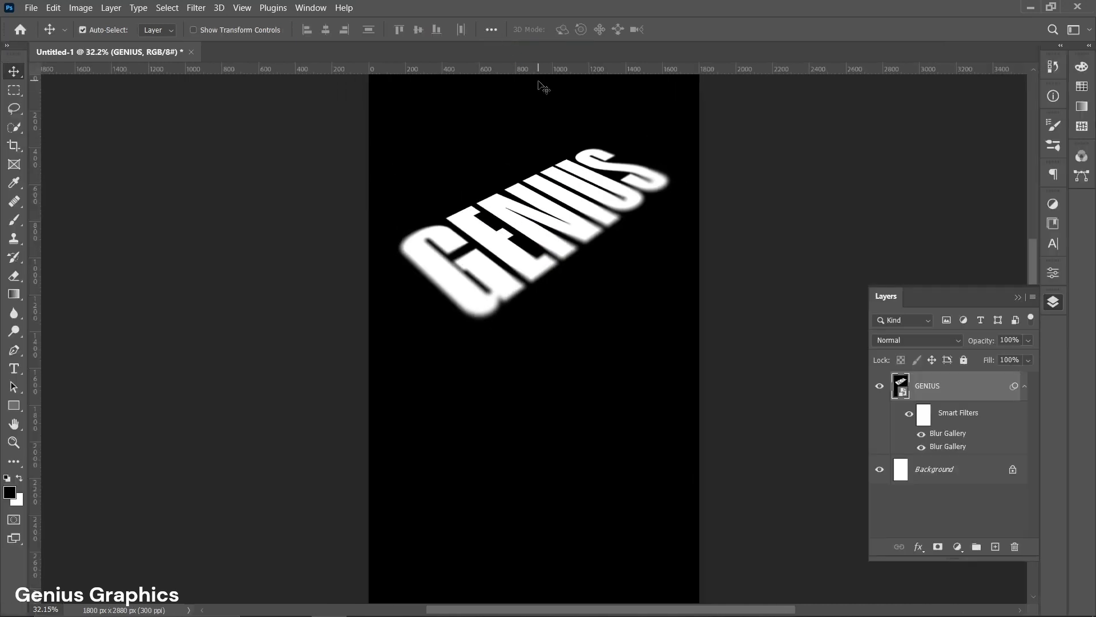
# - Apply a Gaussian Blur to the GENIUS smart object with its radius raised slightly above 3.5 pixels
pyautogui.click(196, 7)
pyautogui.moveTo(219, 179)
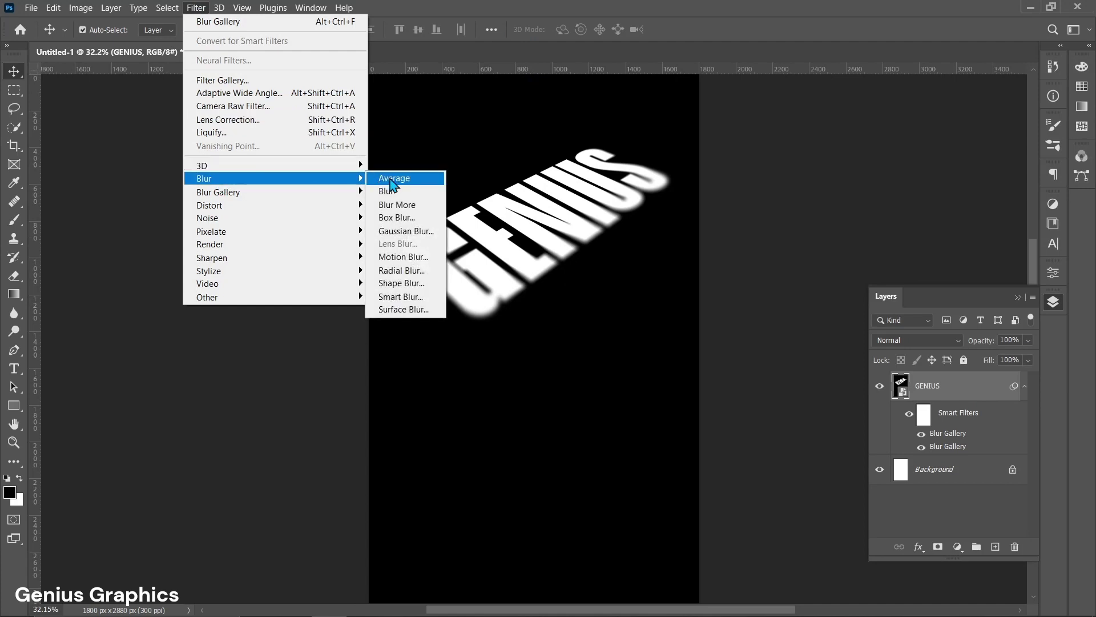
pyautogui.click(400, 231)
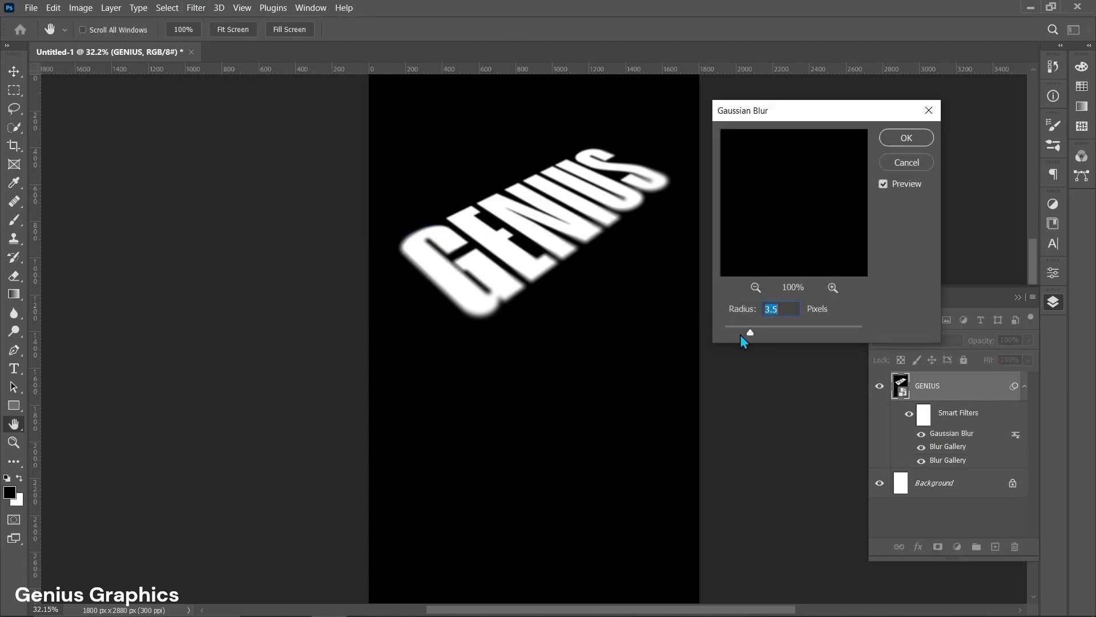
pyautogui.moveTo(750, 334); pyautogui.dragTo(755, 334)
pyautogui.click(899, 140)
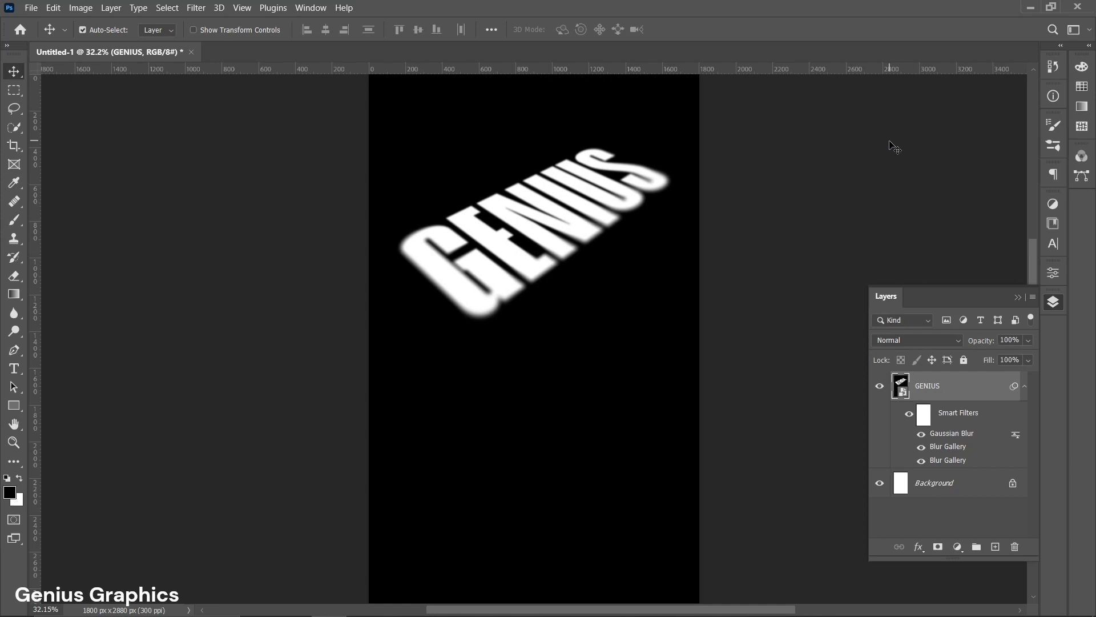
# - Liquify the GENIUS layer, warping the outer end of the S downward in repeated strokes to form a long thin drip
pyautogui.click(197, 9)
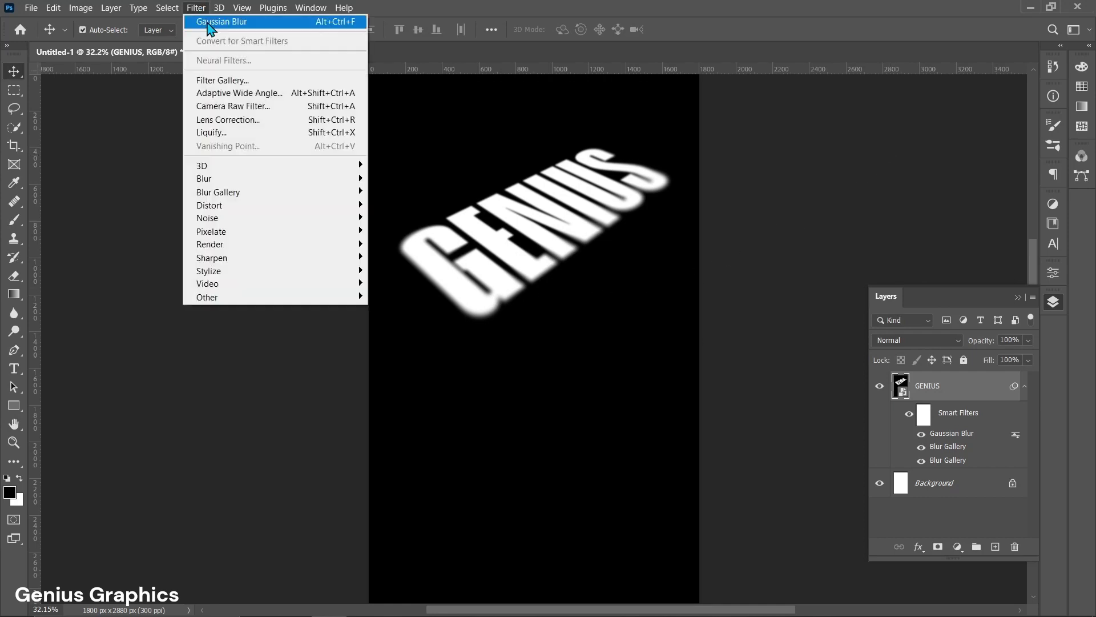
pyautogui.click(223, 135)
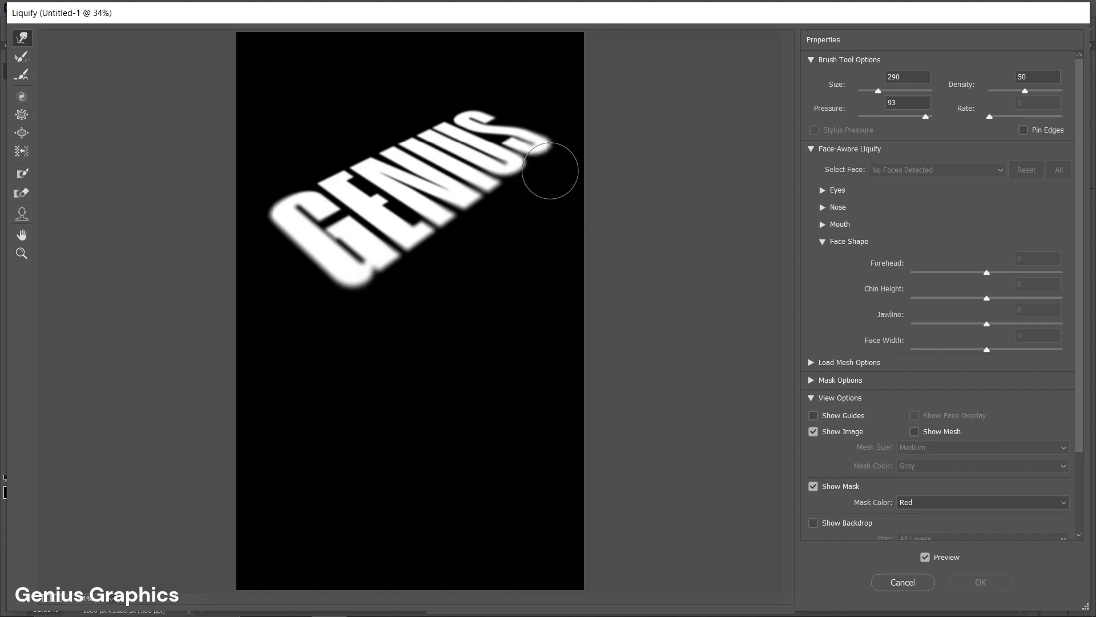
pyautogui.moveTo(550, 166); pyautogui.dragTo(547, 203)
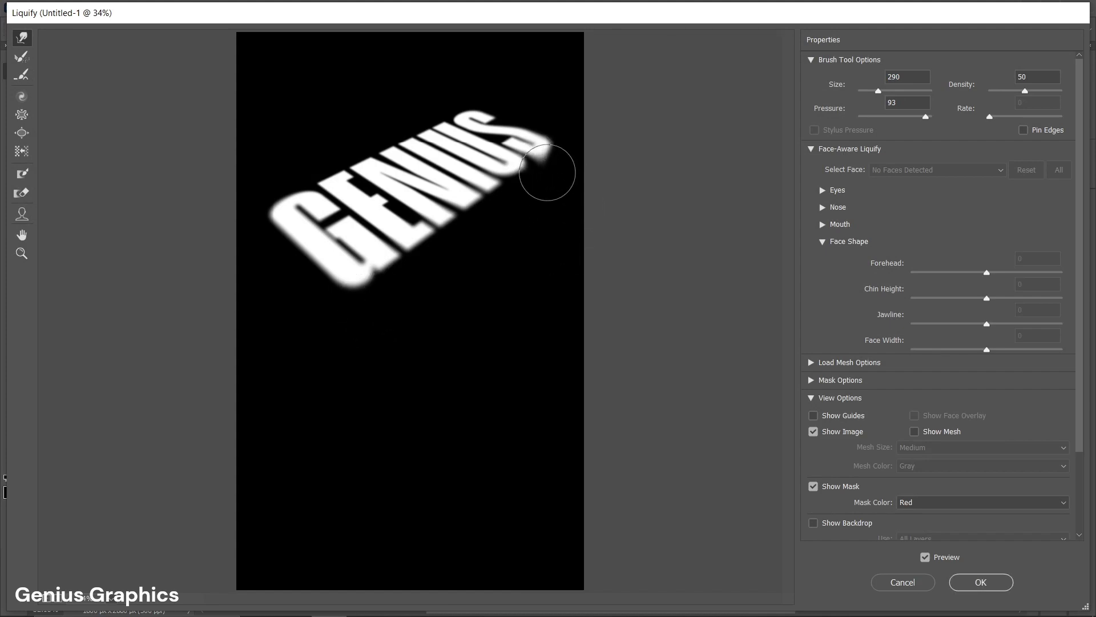
pyautogui.moveTo(543, 166); pyautogui.dragTo(546, 196)
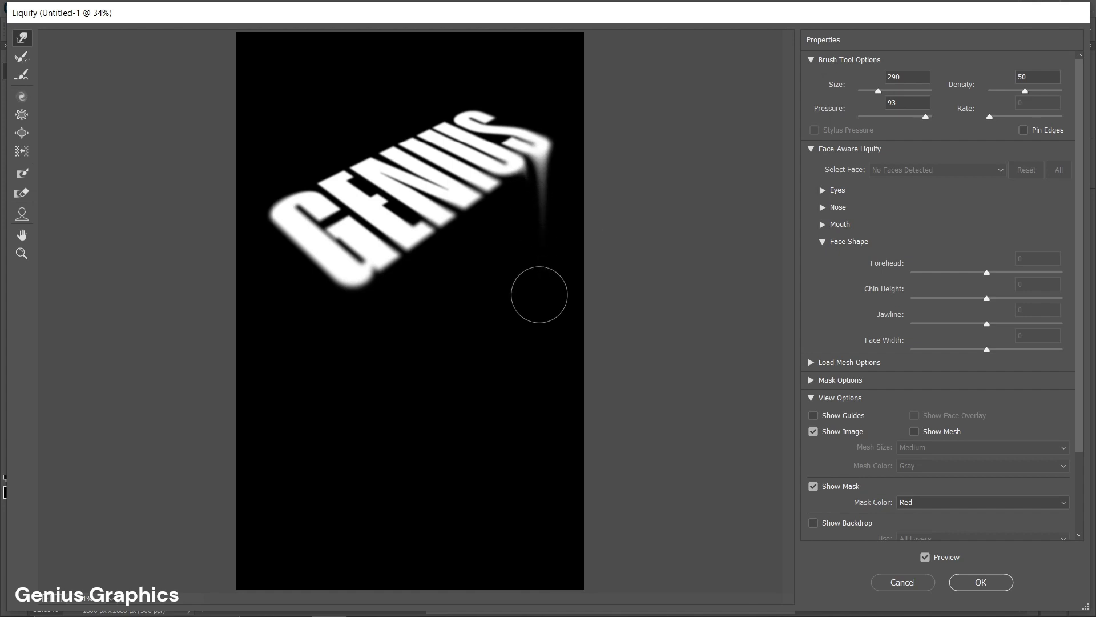
pyautogui.moveTo(538, 191); pyautogui.dragTo(540, 299)
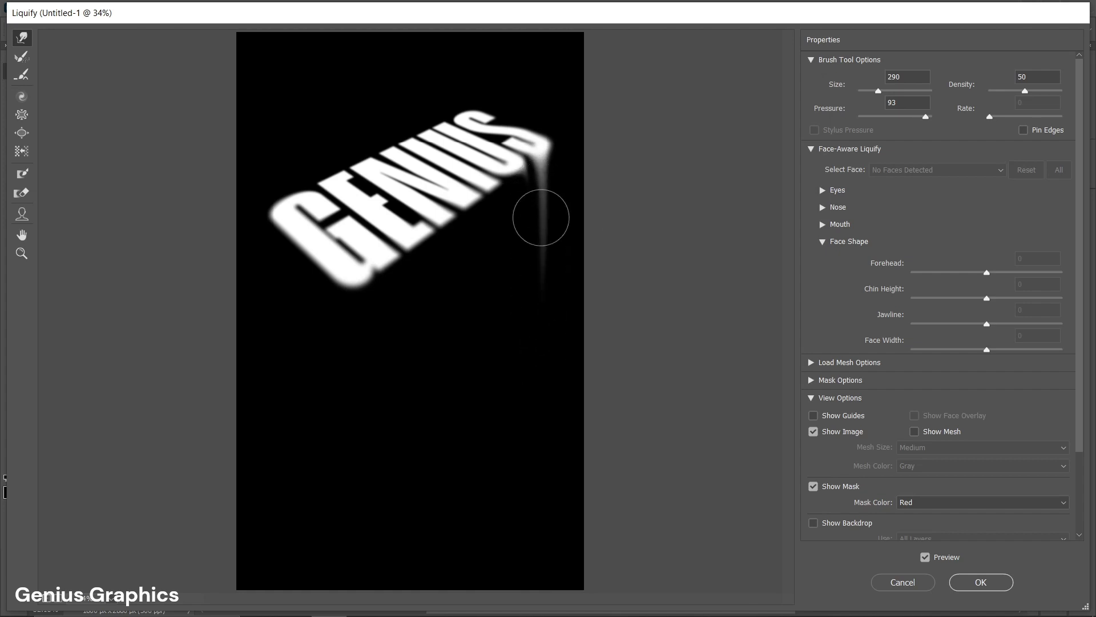
pyautogui.moveTo(538, 188); pyautogui.dragTo(539, 316)
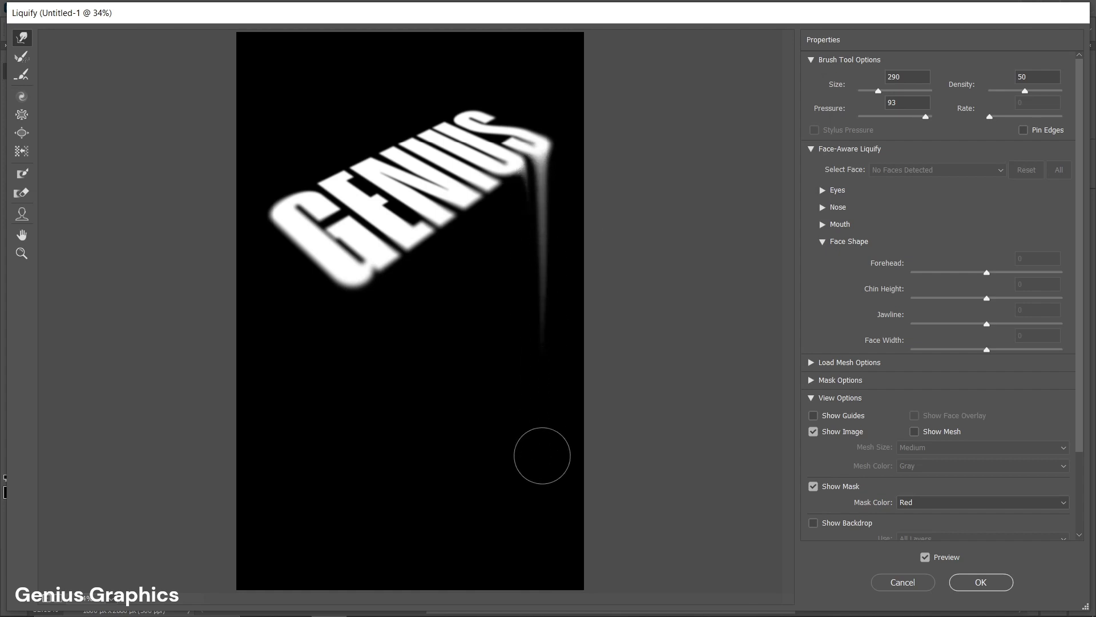
pyautogui.moveTo(553, 220); pyautogui.dragTo(552, 443)
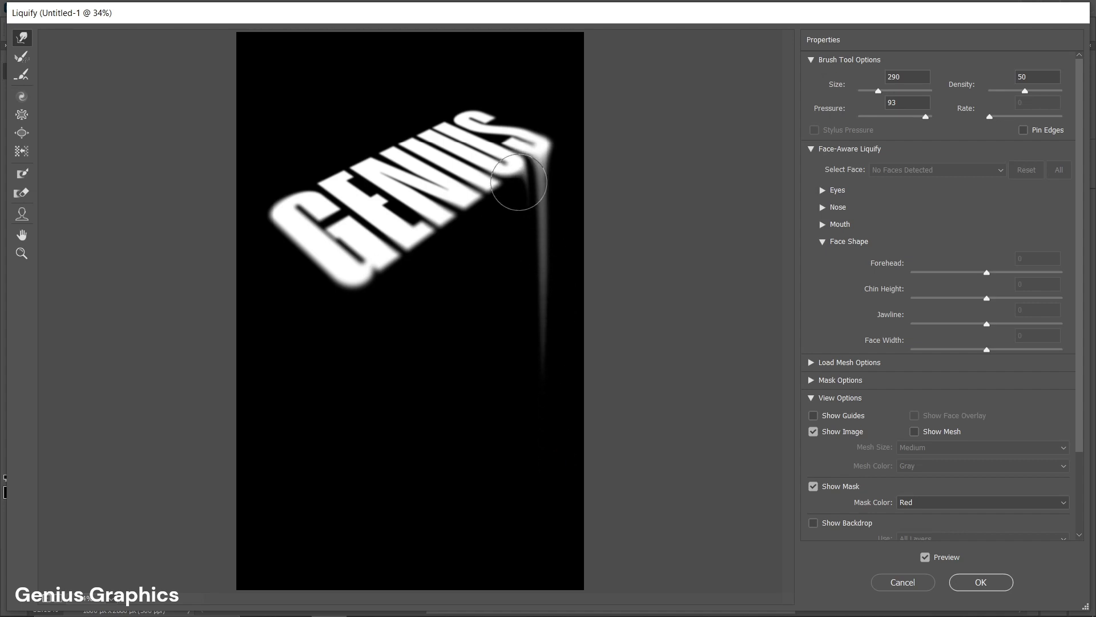
# - Warp the lower edges of the S, U and N downward into long drips reaching the lower part of the canvas
pyautogui.hotkey('ctrl', 'space')
pyautogui.moveTo(521, 189)
pyautogui.mouseDown()
pyautogui.moveTo(508, 191)
pyautogui.moveTo(519, 384)
pyautogui.mouseUp()
pyautogui.moveTo(521, 282)
pyautogui.mouseDown()
pyautogui.moveTo(523, 508)
pyautogui.moveTo(512, 305)
pyautogui.moveTo(516, 497)
pyautogui.mouseUp()
pyautogui.hotkey('ctrl', 'space')
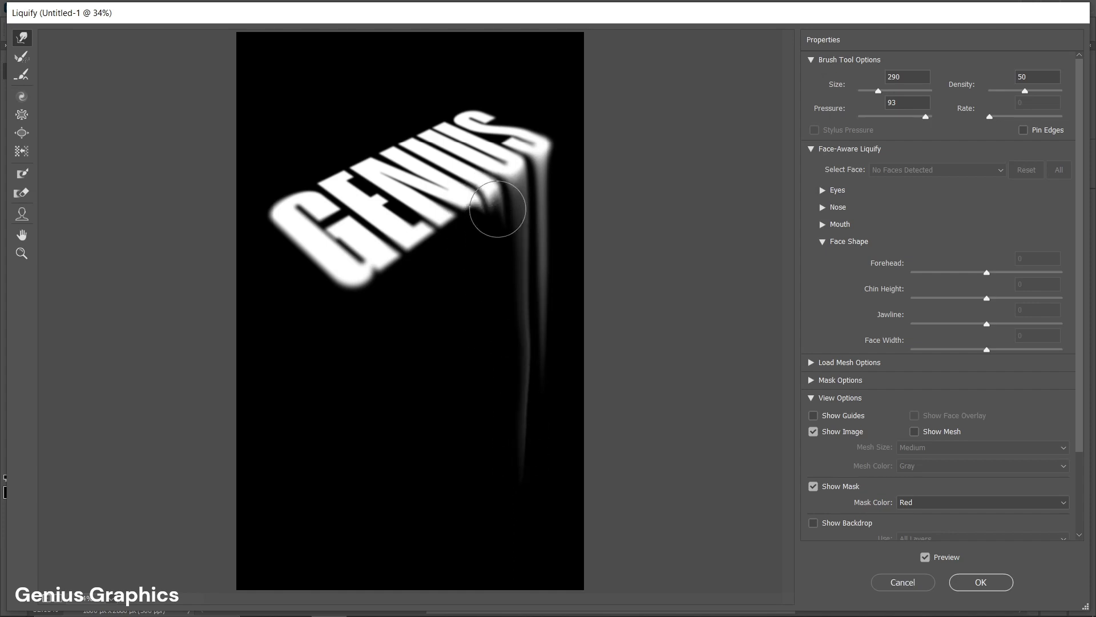
pyautogui.moveTo(501, 208)
pyautogui.mouseDown()
pyautogui.moveTo(489, 330)
pyautogui.moveTo(500, 462)
pyautogui.mouseUp()
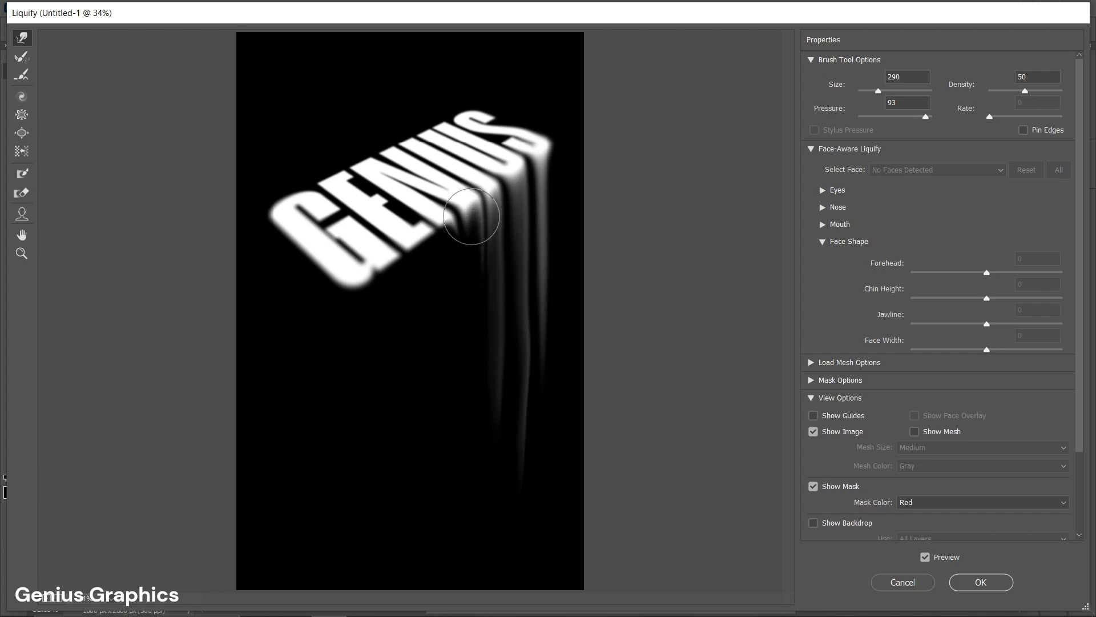
pyautogui.moveTo(472, 216); pyautogui.dragTo(487, 504)
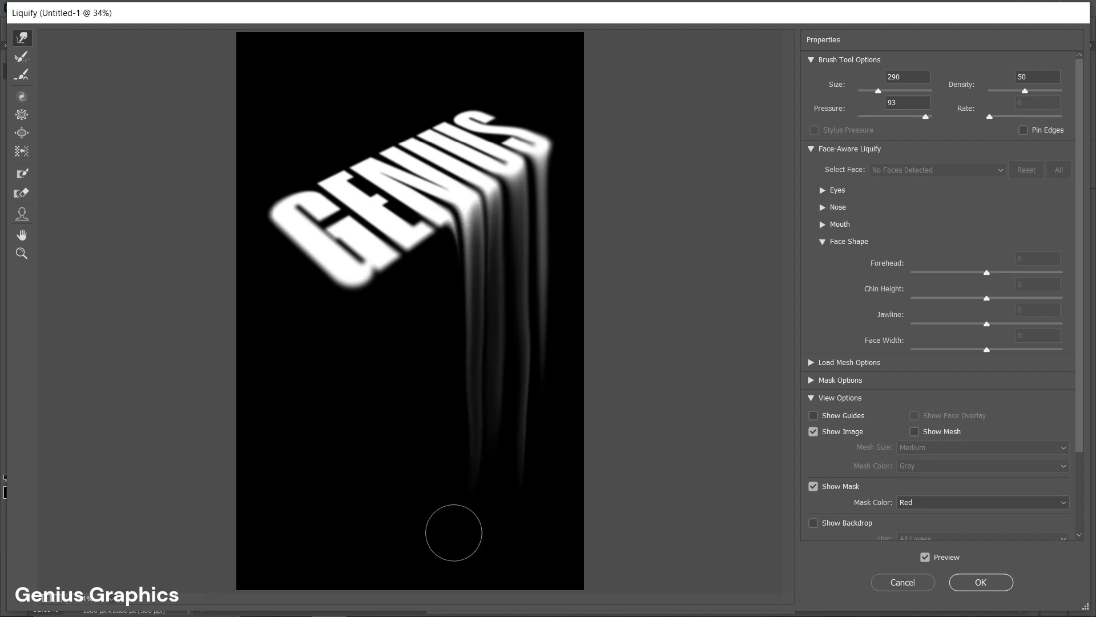
pyautogui.moveTo(451, 247)
pyautogui.mouseDown()
pyautogui.moveTo(448, 443)
pyautogui.moveTo(446, 332)
pyautogui.moveTo(442, 431)
pyautogui.moveTo(453, 356)
pyautogui.moveTo(445, 403)
pyautogui.mouseUp()
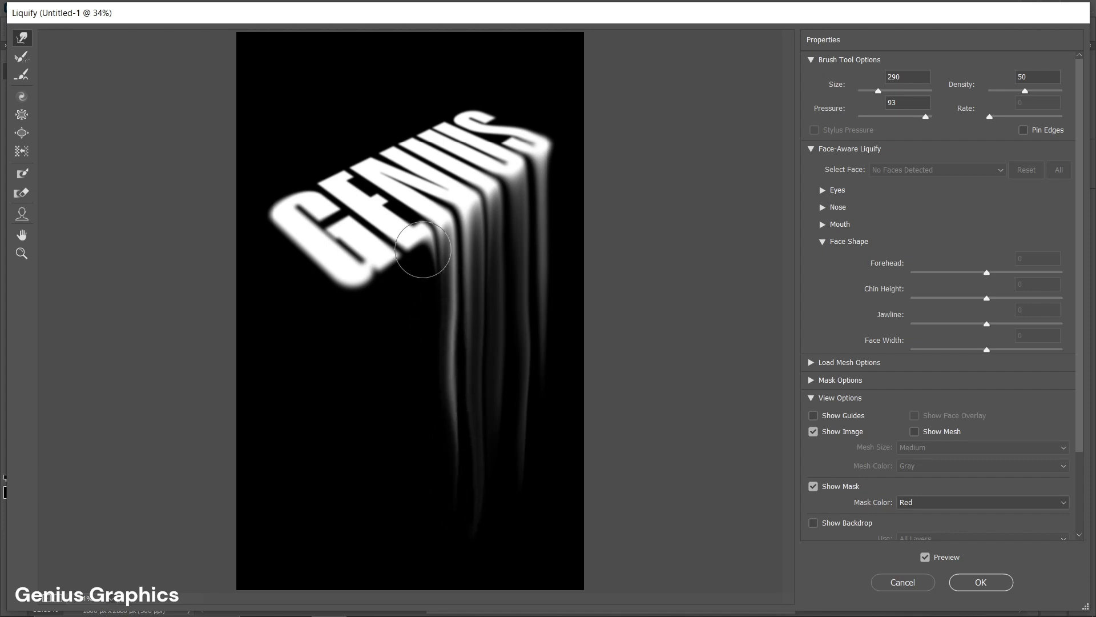
# - Pull long drips down from the lower edge of the E and the lower corner of the G
pyautogui.moveTo(416, 252); pyautogui.dragTo(419, 450)
pyautogui.moveTo(418, 281); pyautogui.dragTo(426, 499)
pyautogui.moveTo(412, 310)
pyautogui.mouseDown()
pyautogui.moveTo(421, 501)
pyautogui.moveTo(425, 321)
pyautogui.moveTo(431, 510)
pyautogui.moveTo(419, 370)
pyautogui.moveTo(428, 475)
pyautogui.moveTo(392, 263)
pyautogui.moveTo(394, 341)
pyautogui.moveTo(397, 291)
pyautogui.moveTo(369, 469)
pyautogui.moveTo(394, 345)
pyautogui.moveTo(391, 476)
pyautogui.moveTo(402, 269)
pyautogui.moveTo(395, 428)
pyautogui.moveTo(391, 399)
pyautogui.moveTo(370, 550)
pyautogui.moveTo(366, 331)
pyautogui.moveTo(394, 279)
pyautogui.moveTo(379, 538)
pyautogui.mouseUp()
pyautogui.moveTo(355, 315); pyautogui.dragTo(353, 460)
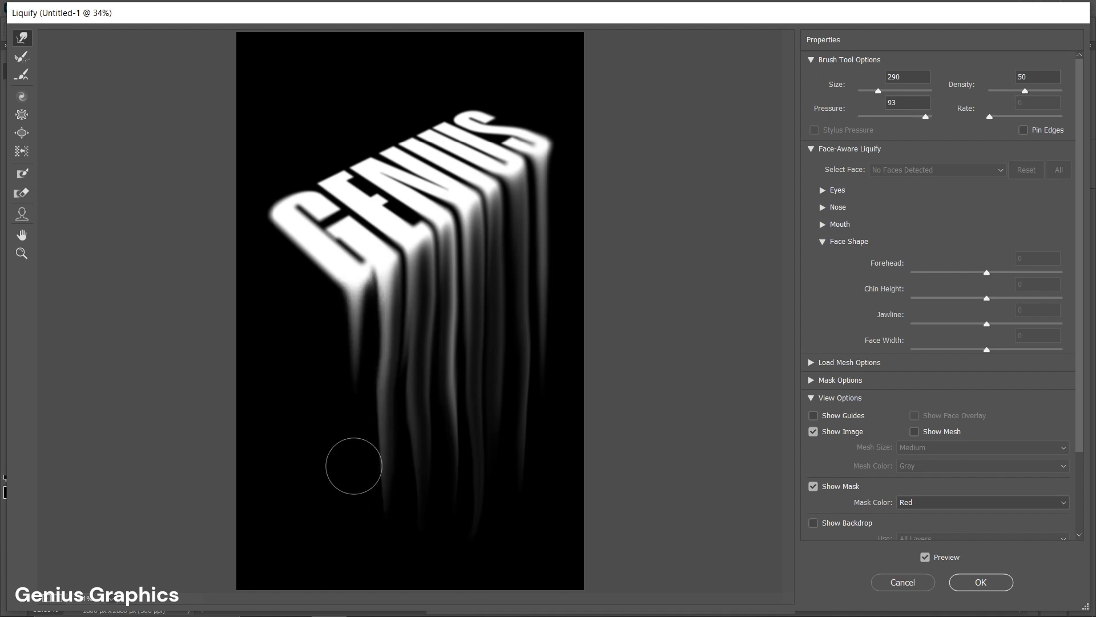
pyautogui.moveTo(360, 298)
pyautogui.mouseDown()
pyautogui.moveTo(375, 504)
pyautogui.moveTo(352, 434)
pyautogui.moveTo(358, 503)
pyautogui.mouseUp()
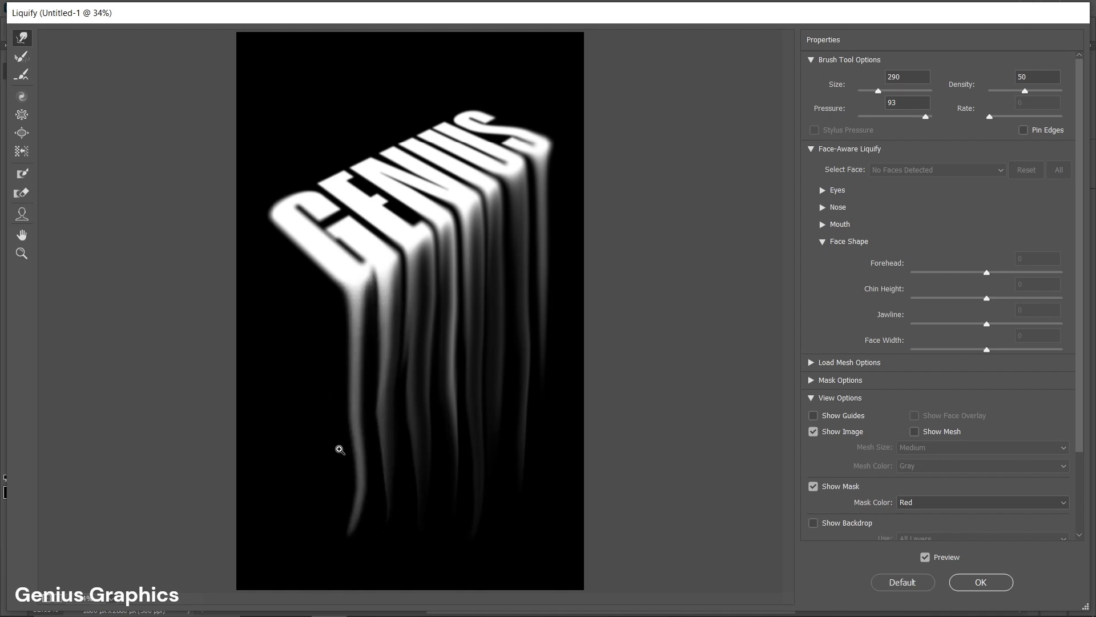
pyautogui.moveTo(337, 447)
pyautogui.mouseDown()
pyautogui.moveTo(365, 401)
pyautogui.moveTo(355, 323)
pyautogui.mouseUp()
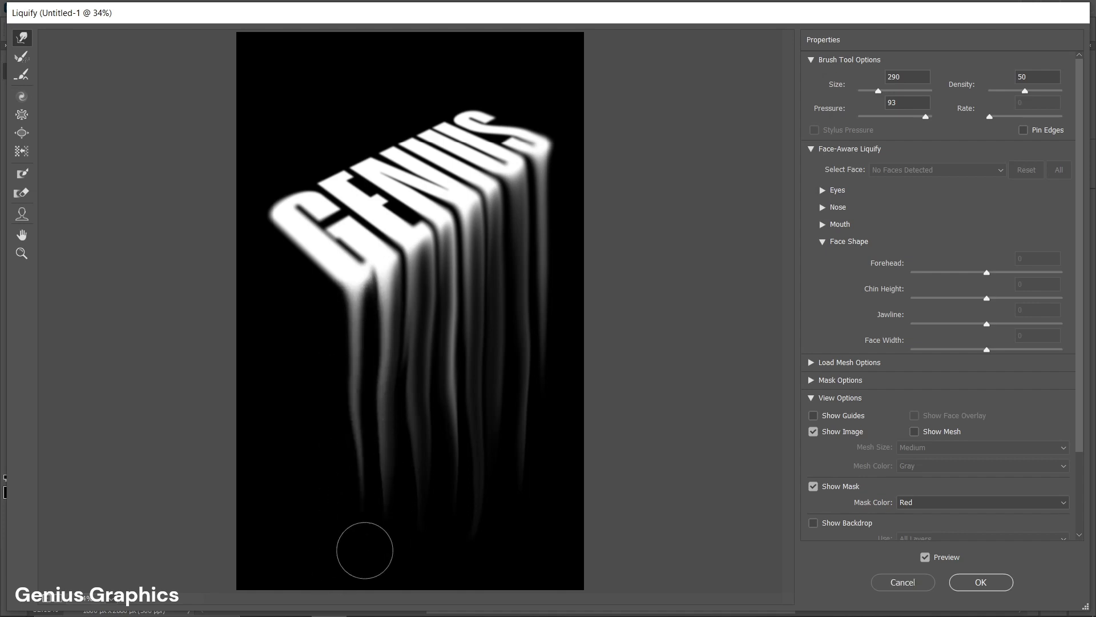
# - Stretch the outer side of the G downward into wavy drips and apply the Liquify filter
pyautogui.moveTo(281, 232); pyautogui.dragTo(305, 392)
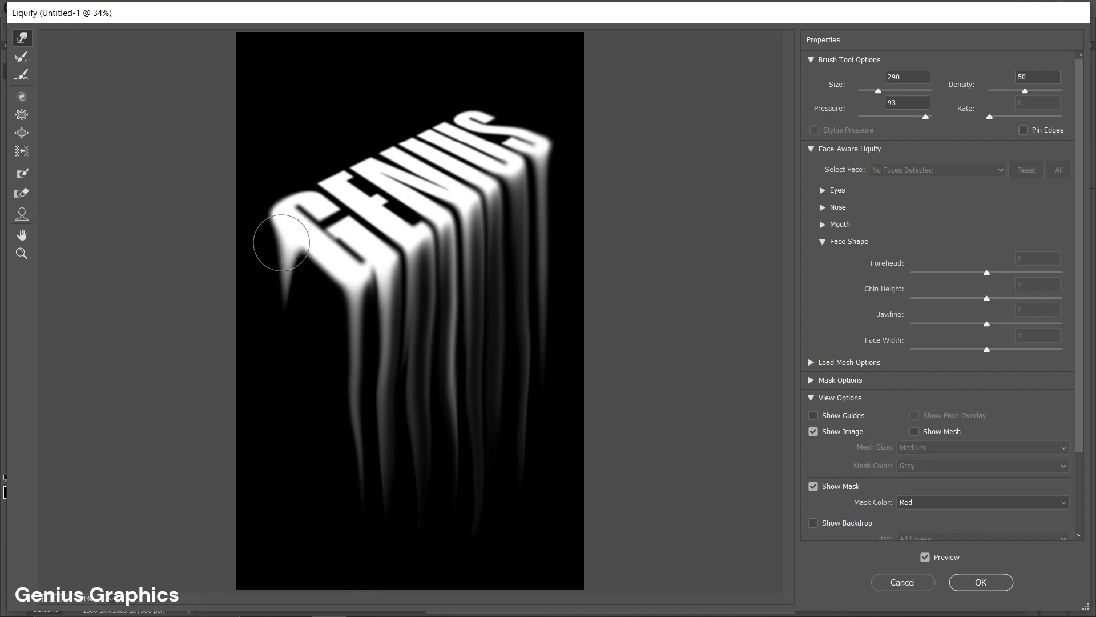
pyautogui.moveTo(289, 321)
pyautogui.mouseDown()
pyautogui.moveTo(280, 350)
pyautogui.moveTo(289, 298)
pyautogui.moveTo(286, 448)
pyautogui.mouseUp()
pyautogui.moveTo(309, 306)
pyautogui.mouseDown()
pyautogui.moveTo(312, 358)
pyautogui.moveTo(311, 285)
pyautogui.moveTo(305, 349)
pyautogui.moveTo(304, 305)
pyautogui.moveTo(326, 303)
pyautogui.moveTo(329, 403)
pyautogui.moveTo(337, 386)
pyautogui.moveTo(333, 349)
pyautogui.moveTo(316, 533)
pyautogui.mouseUp()
pyautogui.moveTo(282, 259)
pyautogui.mouseDown()
pyautogui.moveTo(289, 387)
pyautogui.moveTo(318, 404)
pyautogui.moveTo(277, 264)
pyautogui.moveTo(313, 284)
pyautogui.moveTo(301, 448)
pyautogui.moveTo(291, 252)
pyautogui.moveTo(308, 290)
pyautogui.mouseUp()
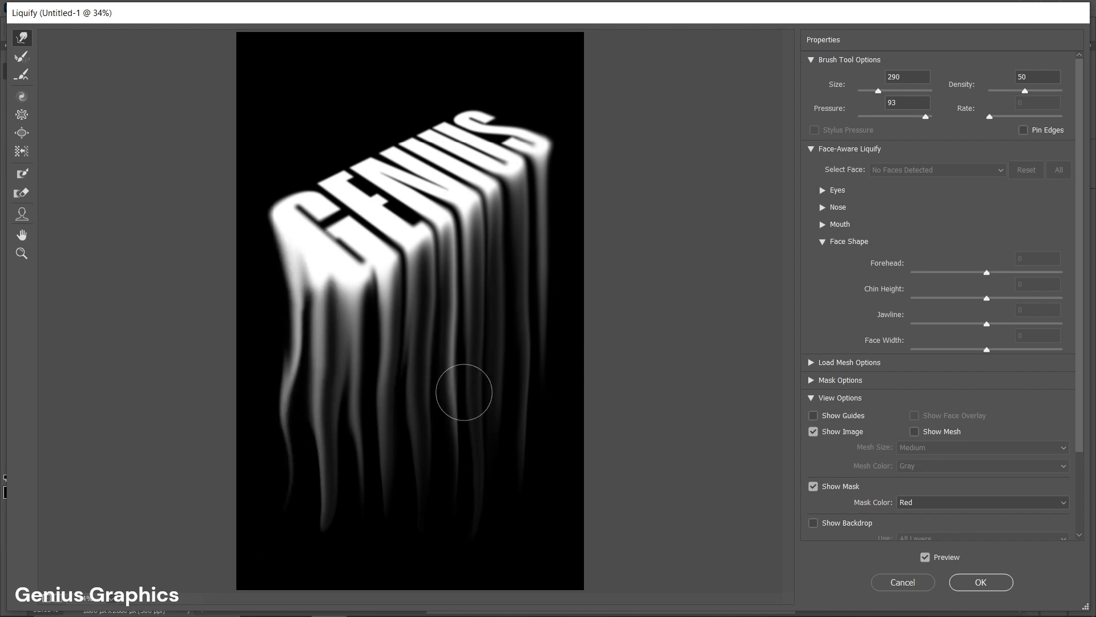
pyautogui.click(964, 581)
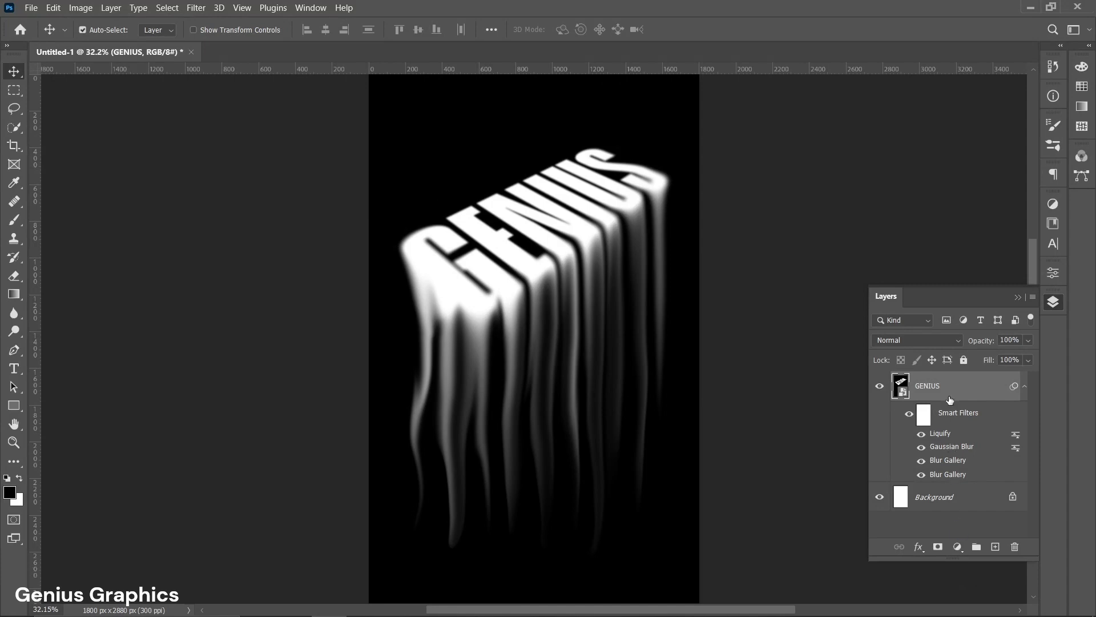
# - Add a Gradient Map adjustment layer above GENIUS and insert a purple ba00ff colour stop at 20% in its gradient
pyautogui.click(958, 547)
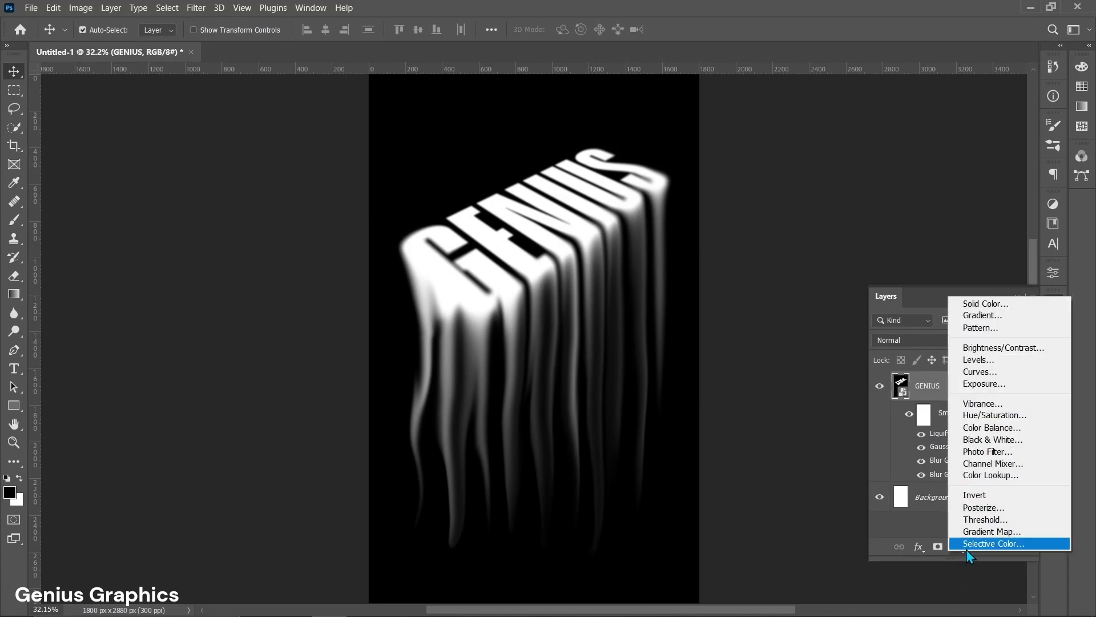
pyautogui.click(983, 532)
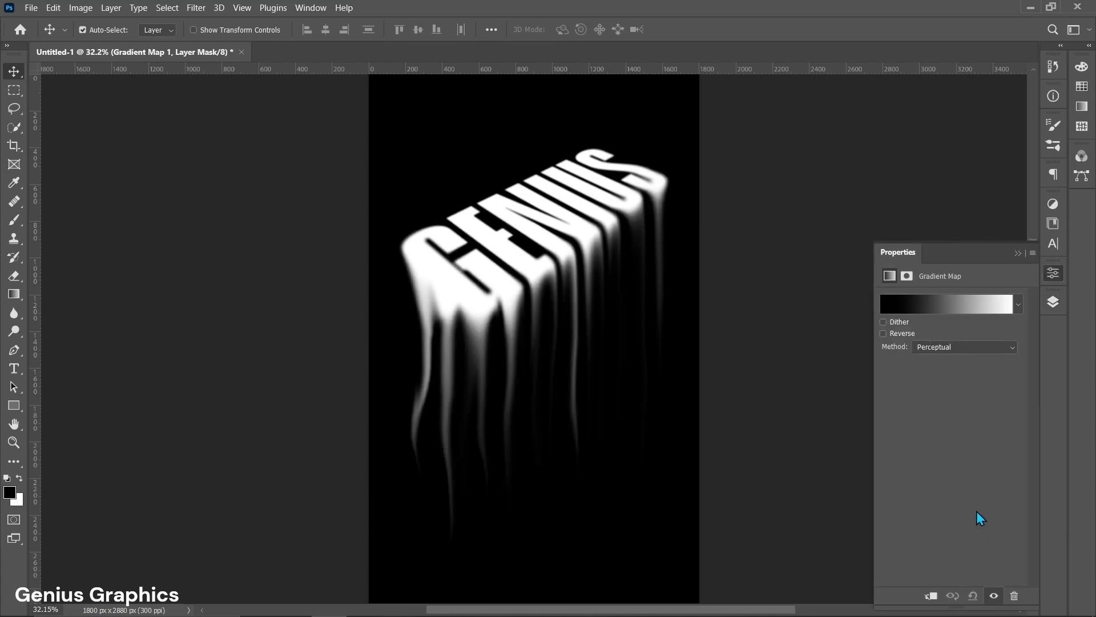
pyautogui.click(943, 308)
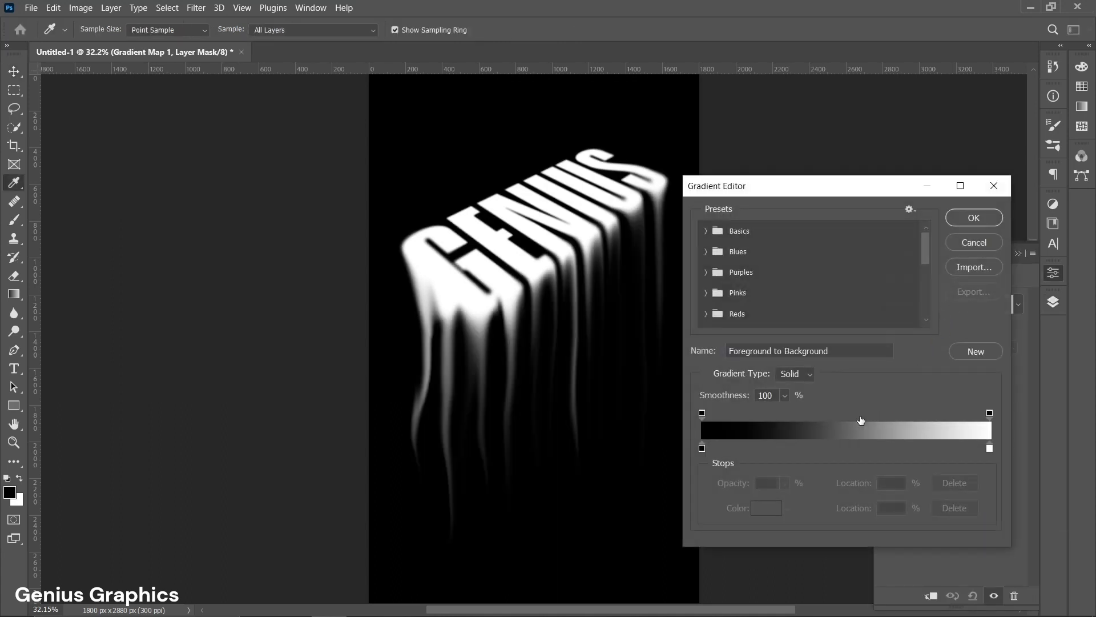
pyautogui.click(762, 450)
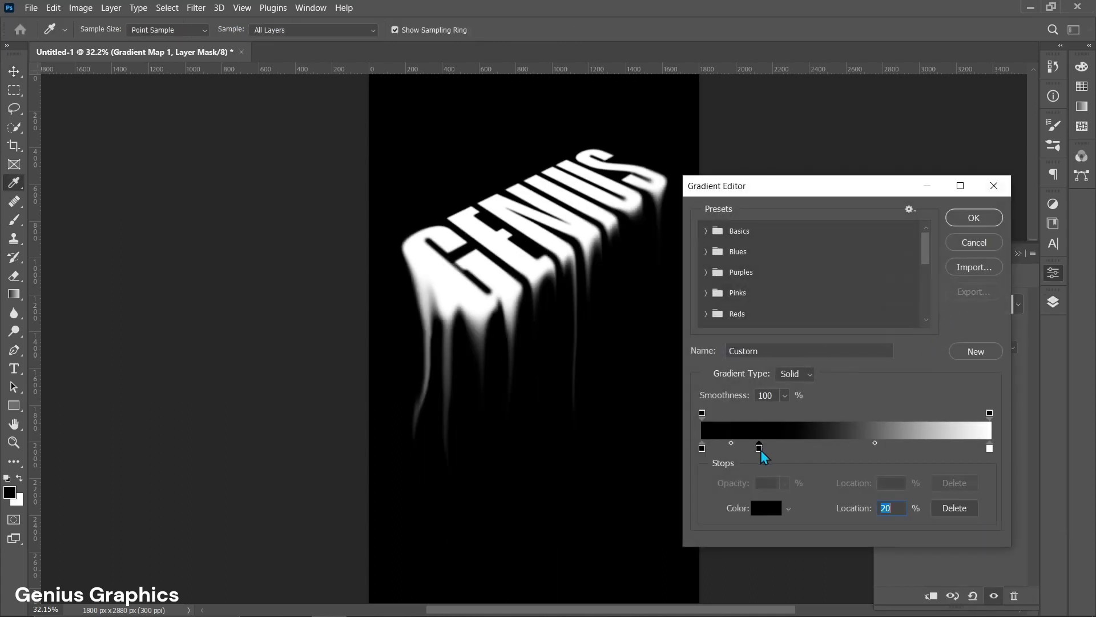
pyautogui.doubleClick(760, 449)
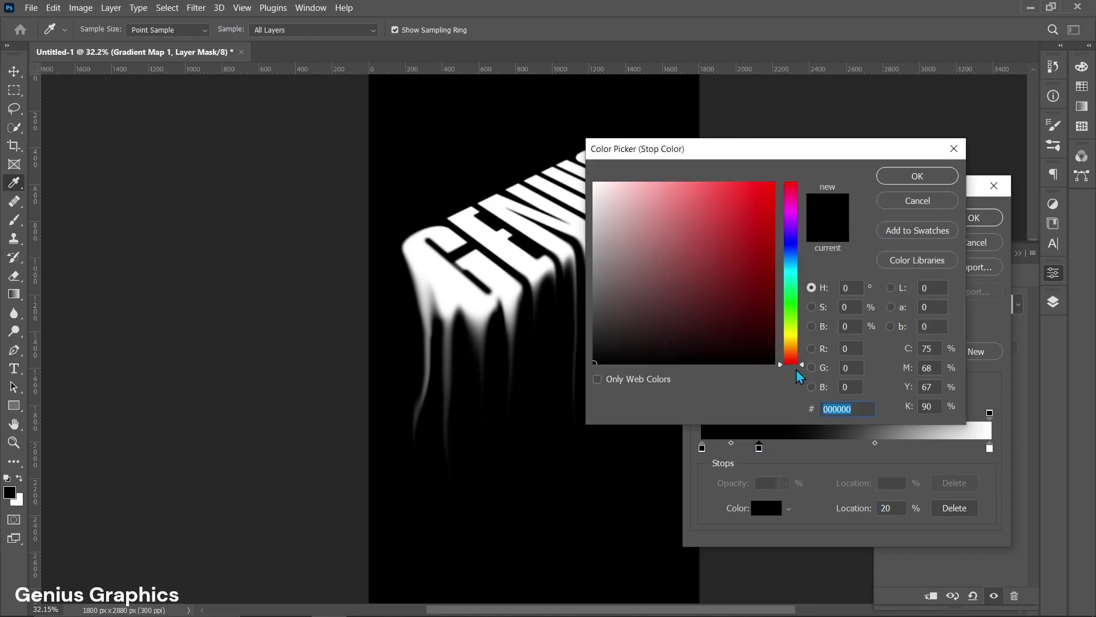
pyautogui.click(791, 221)
pyautogui.click(775, 183)
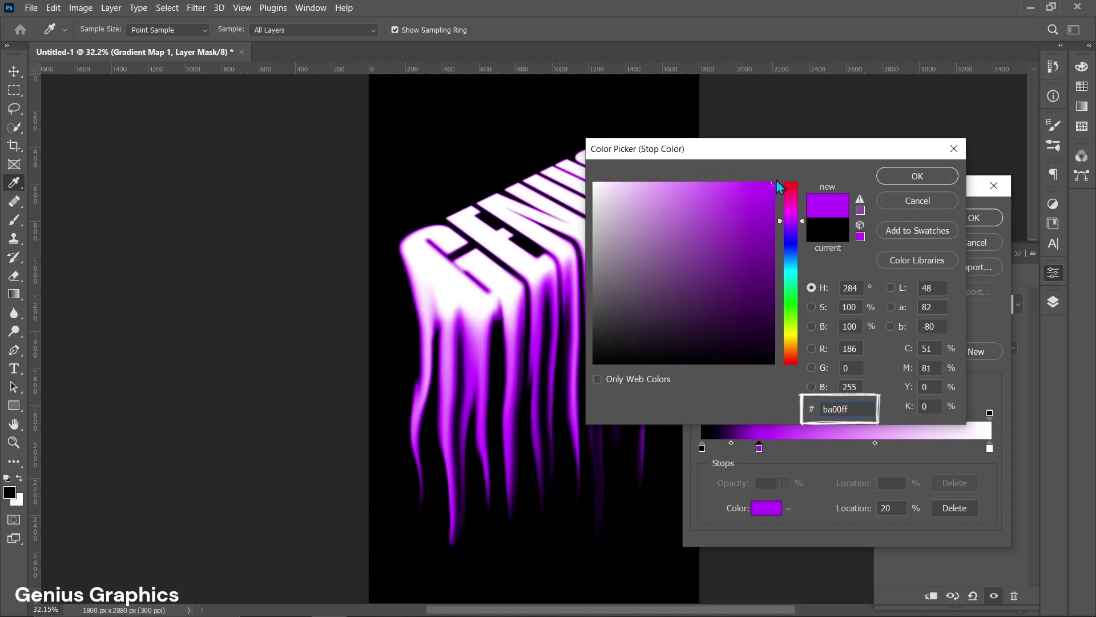
pyautogui.click(914, 175)
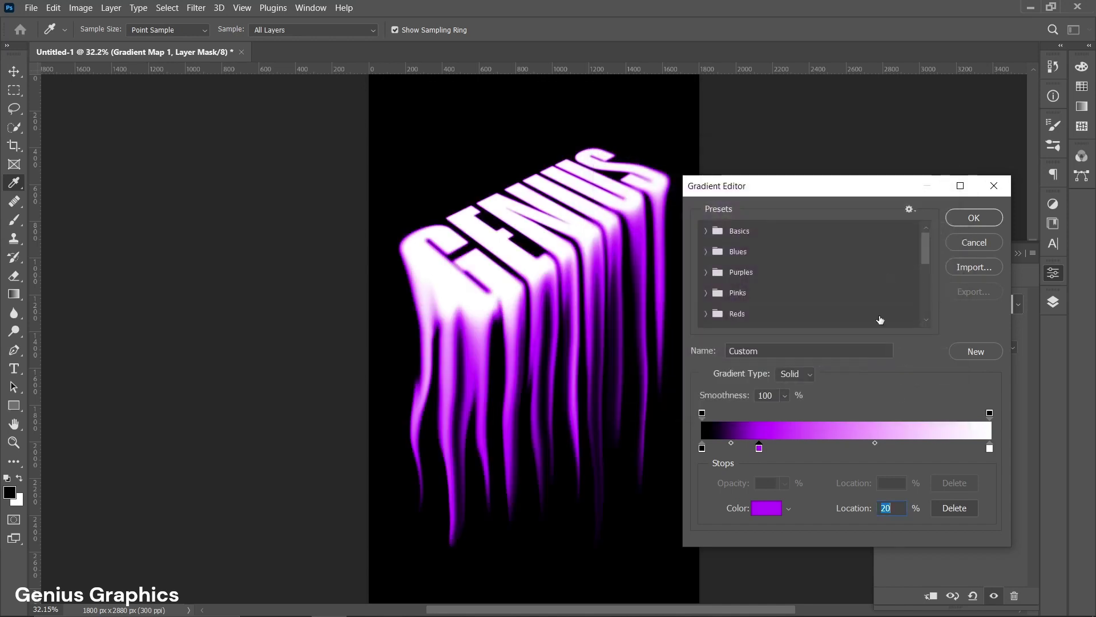
# - Add a dark grey 2e2e2e colour stop at 36% in the gradient, right after the purple stop
pyautogui.click(808, 449)
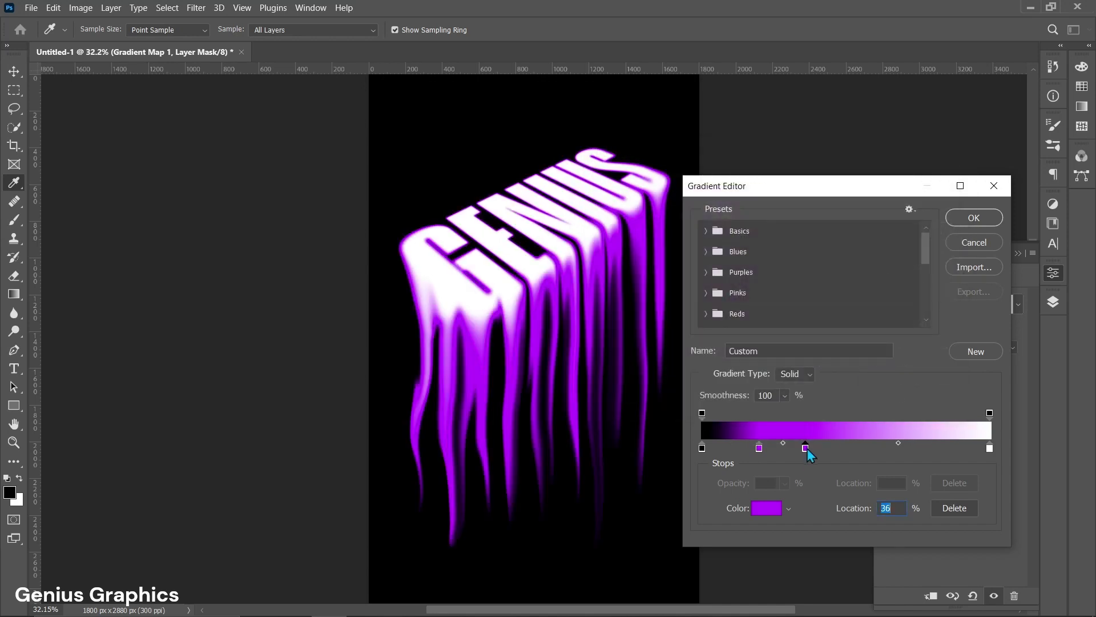
pyautogui.doubleClick(805, 448)
pyautogui.moveTo(605, 341); pyautogui.dragTo(594, 331)
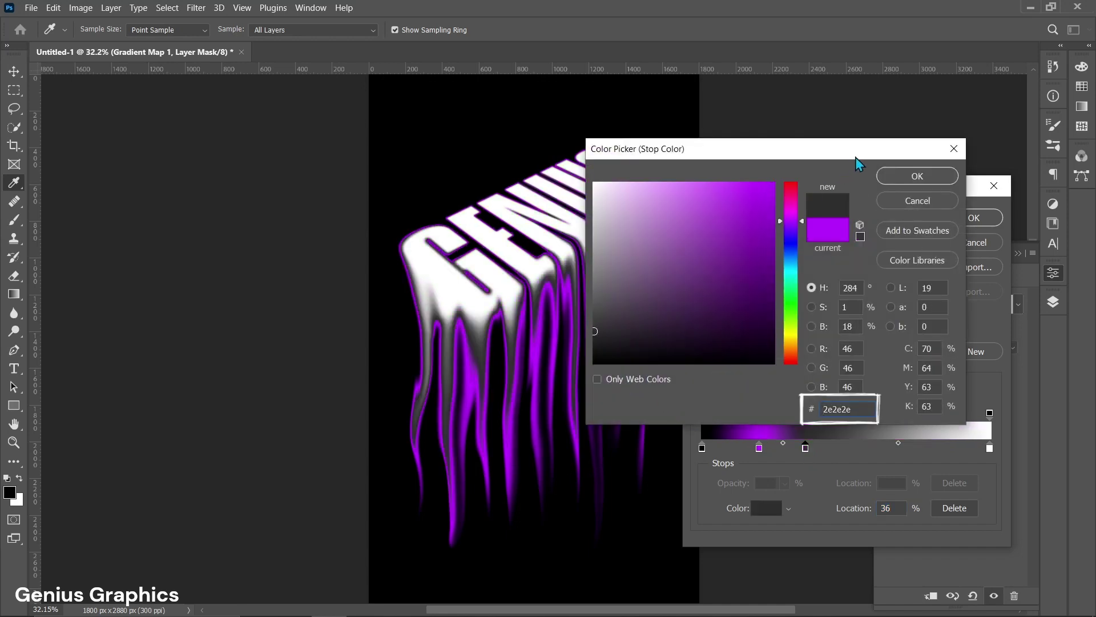
pyautogui.click(900, 177)
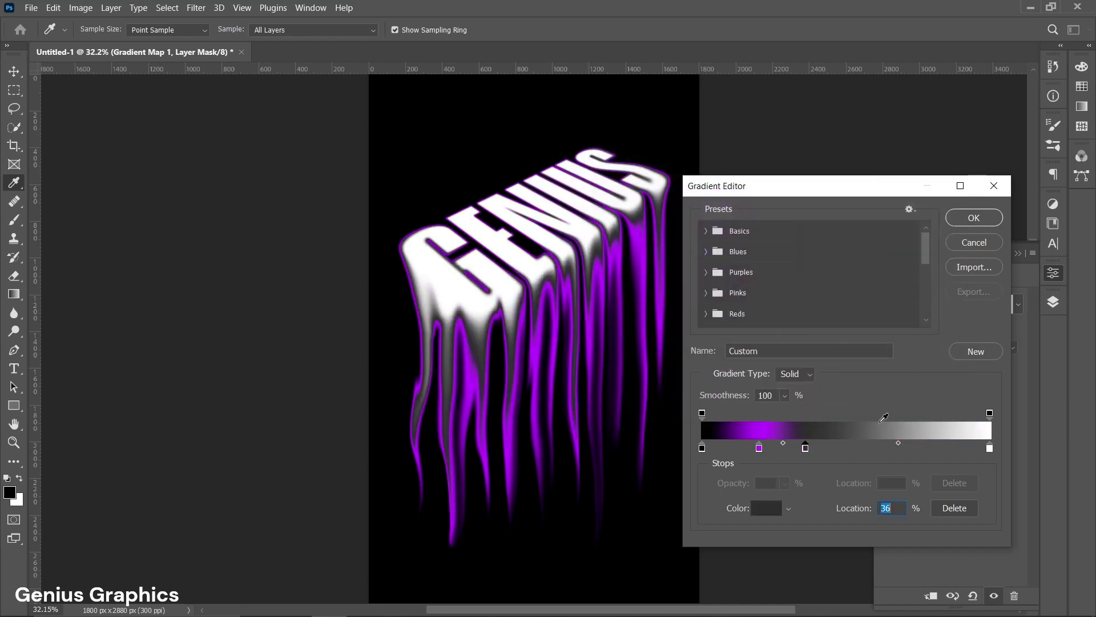
# - Add a magenta f81ff5 colour stop at 54% in the gradient
pyautogui.click(857, 448)
pyautogui.doubleClick(855, 448)
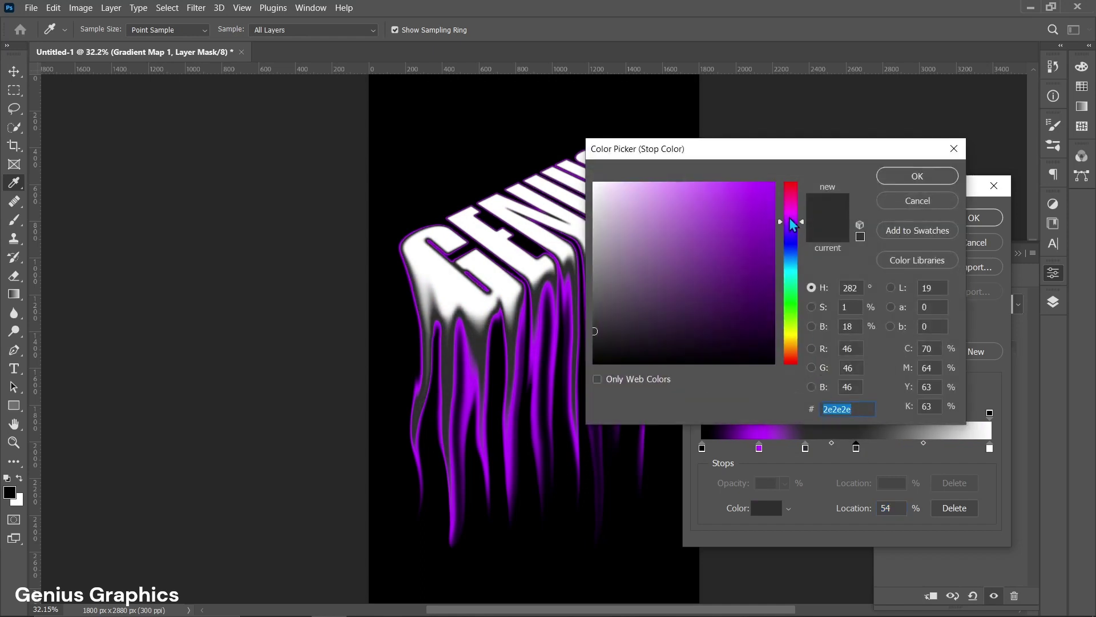
pyautogui.moveTo(794, 220)
pyautogui.mouseDown()
pyautogui.moveTo(789, 178)
pyautogui.moveTo(753, 187)
pyautogui.mouseUp()
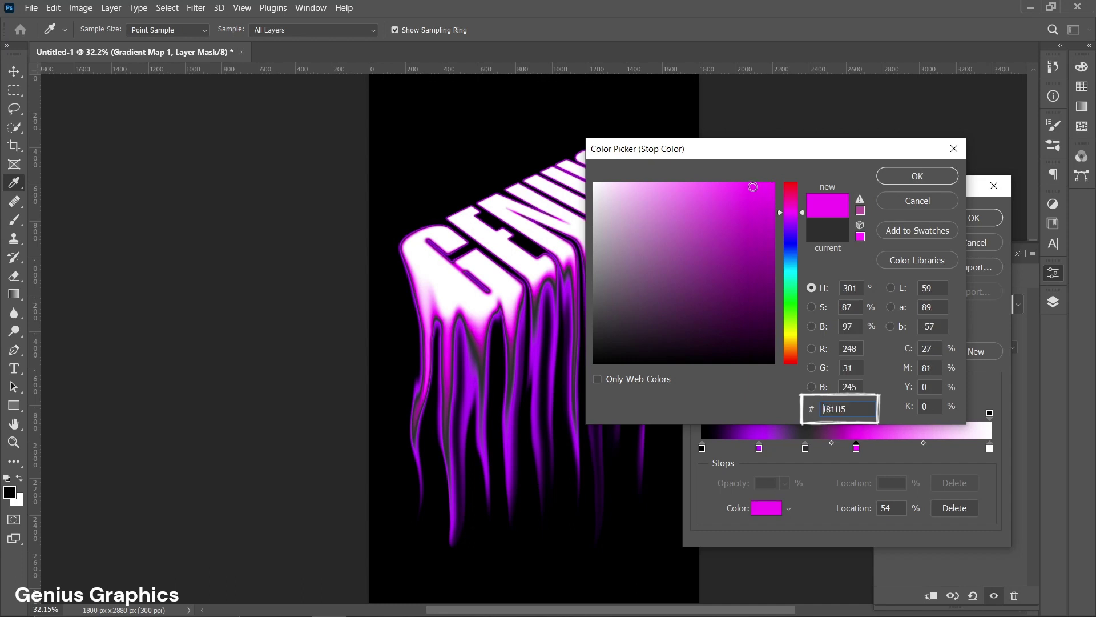
pyautogui.click(917, 176)
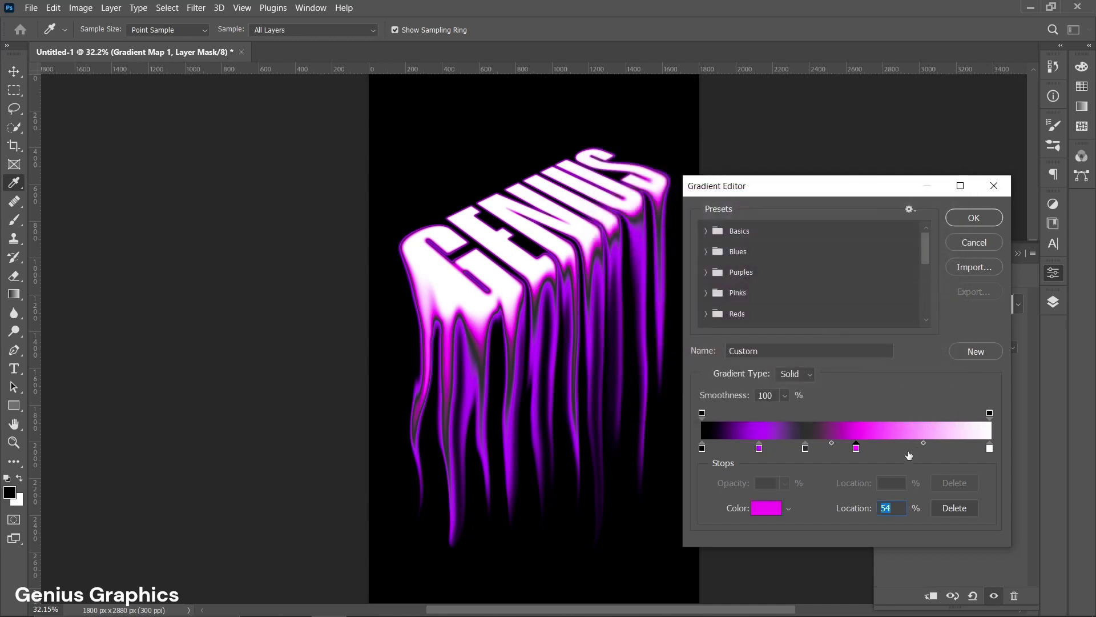
# - Add an orange ff9000 colour stop at 71% in the gradient
pyautogui.click(907, 450)
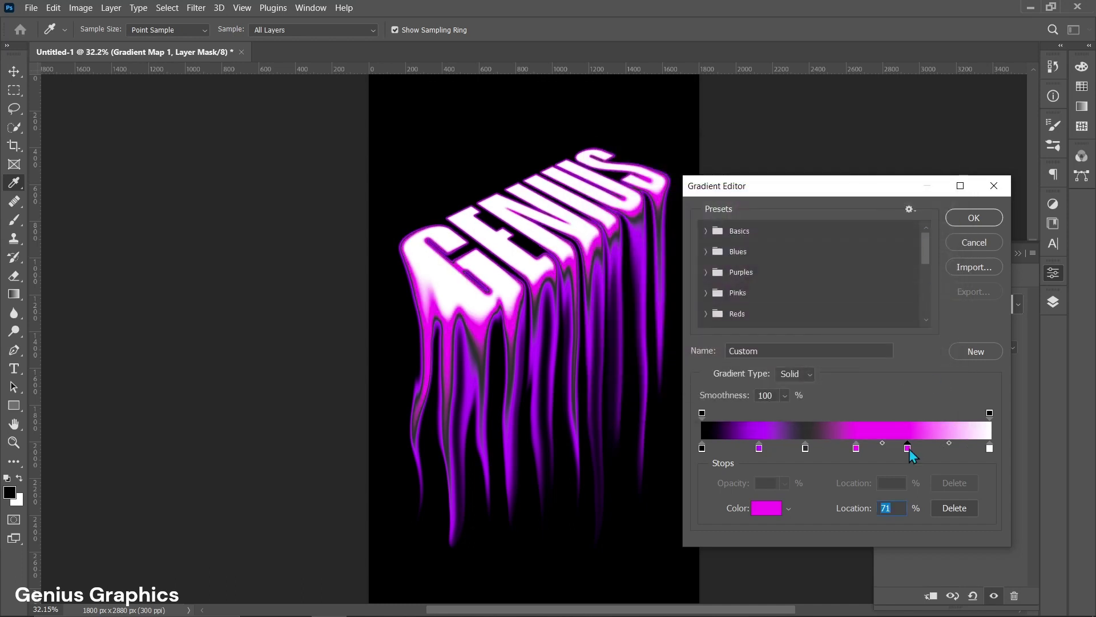
pyautogui.doubleClick(907, 449)
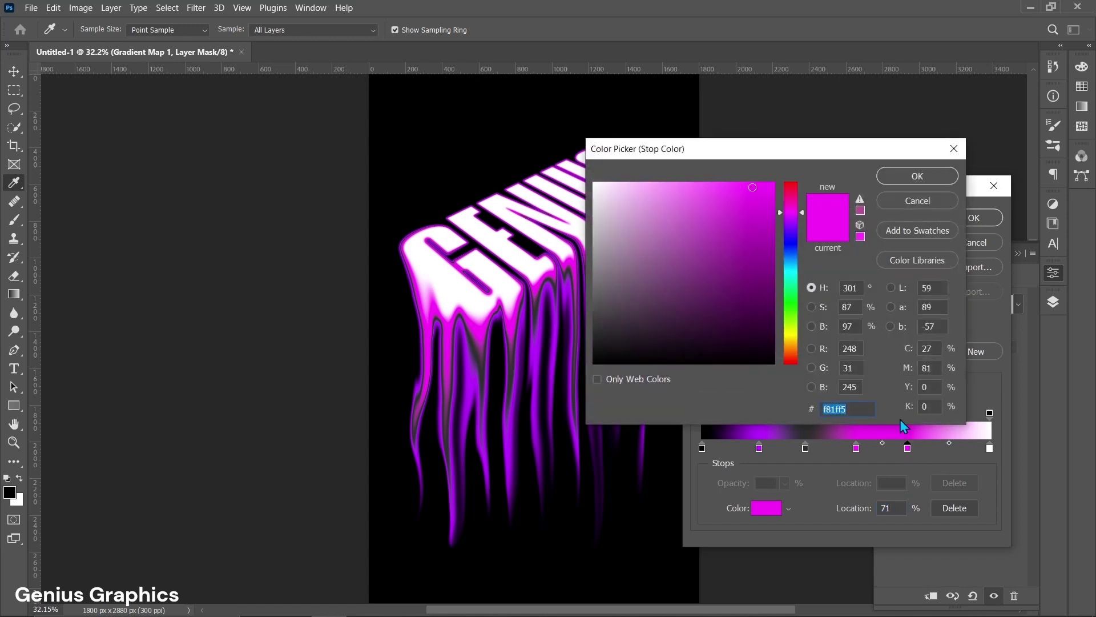
pyautogui.click(794, 356)
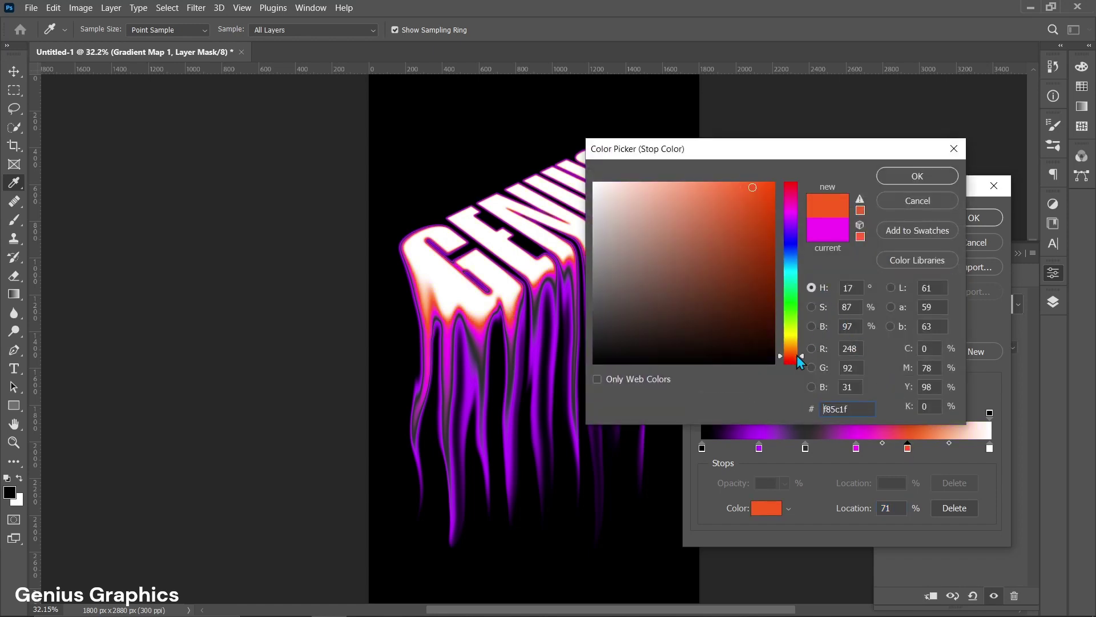
pyautogui.moveTo(797, 355); pyautogui.dragTo(793, 347)
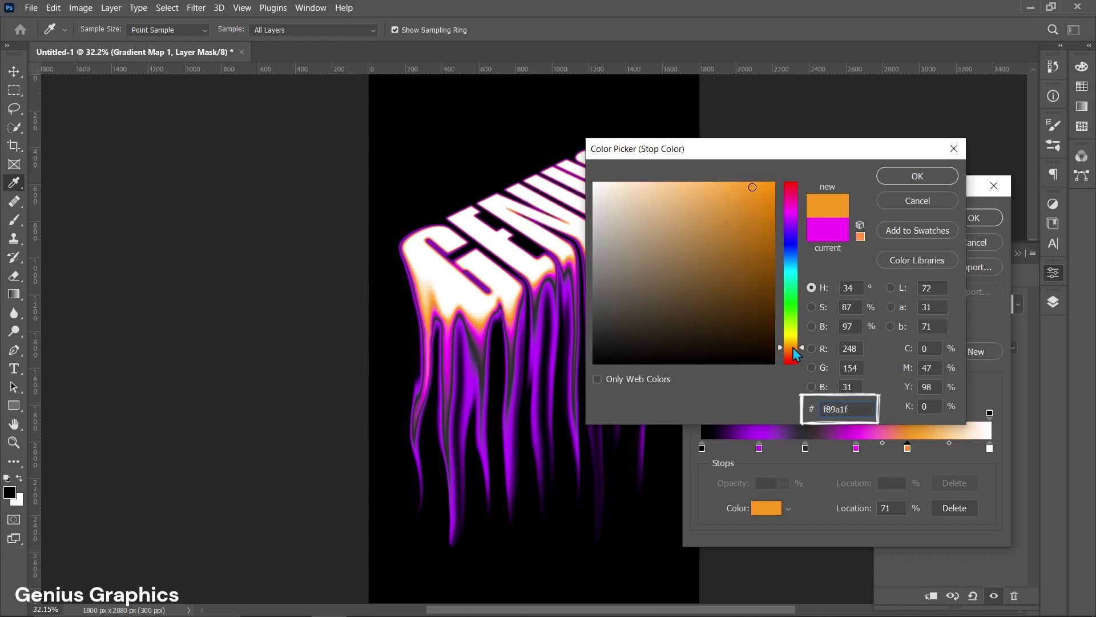
pyautogui.click(774, 183)
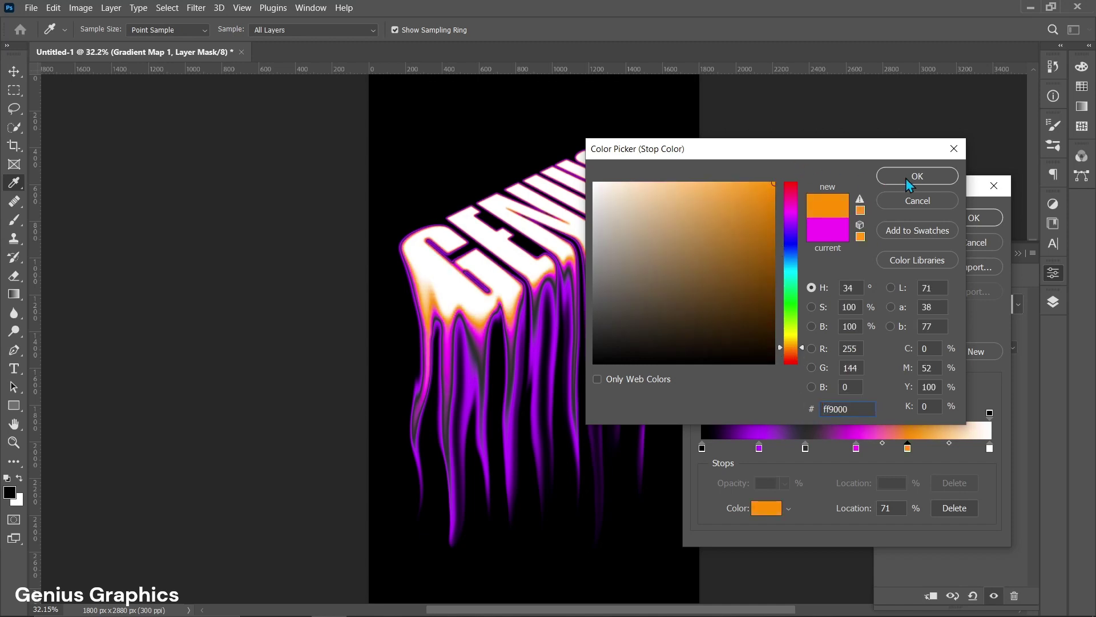
pyautogui.click(910, 182)
# - Add a yellow ffde00 colour stop at 86% and apply the edited gradient to the Gradient Map
pyautogui.click(951, 454)
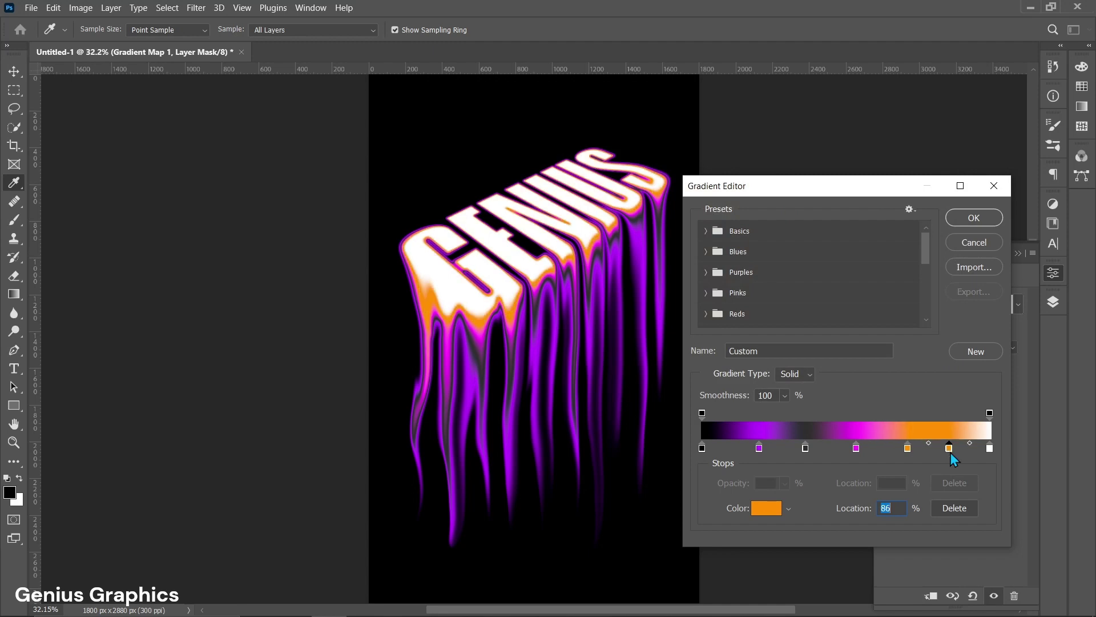
pyautogui.doubleClick(950, 451)
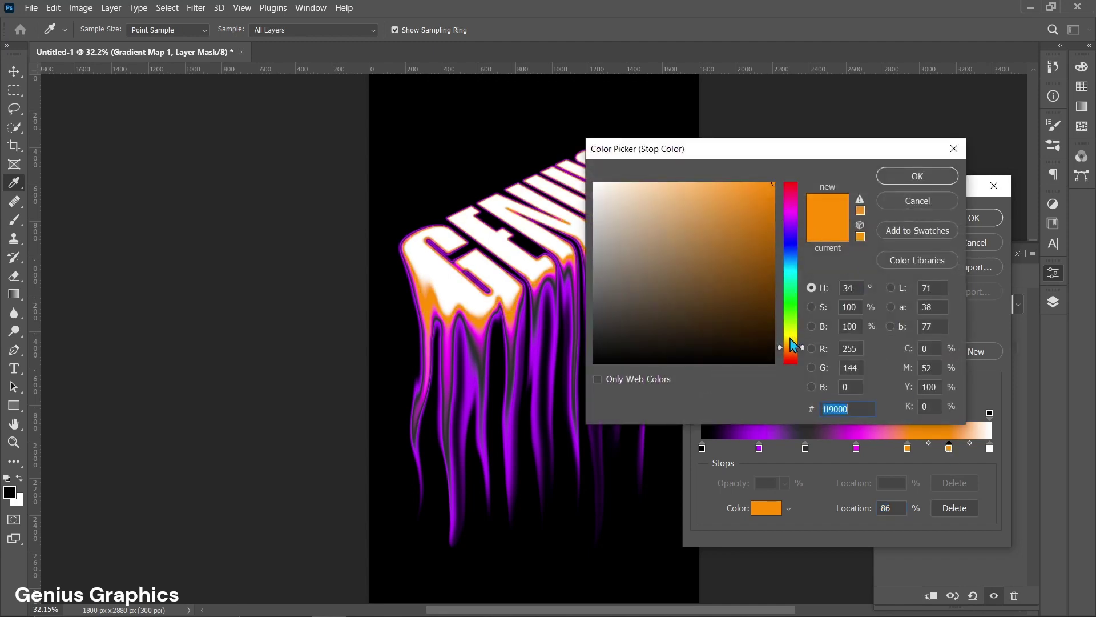
pyautogui.click(791, 339)
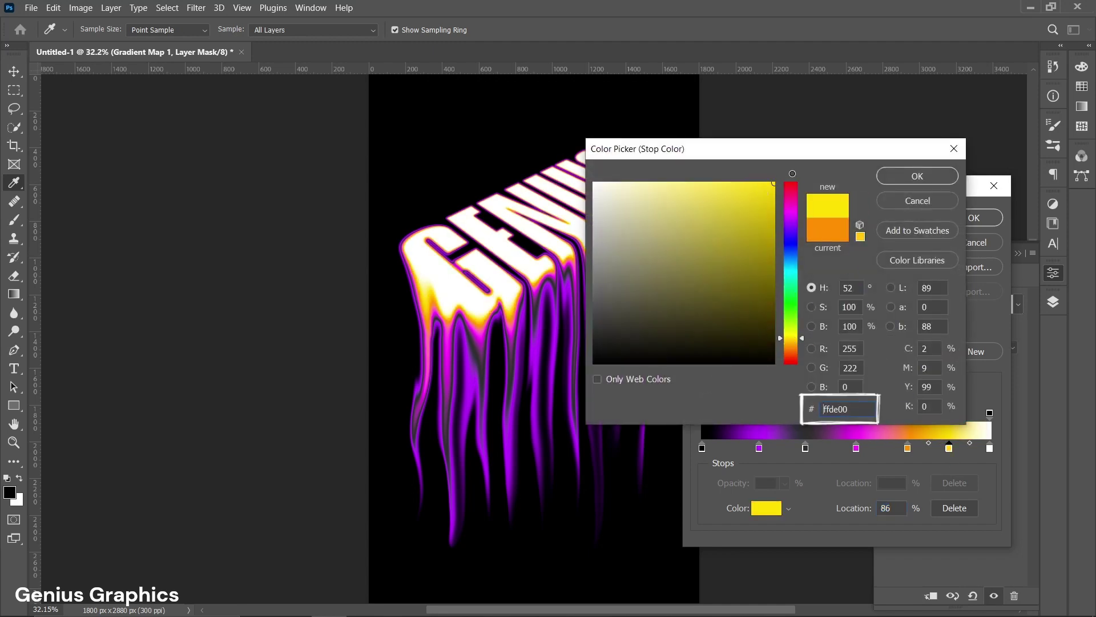
pyautogui.click(916, 176)
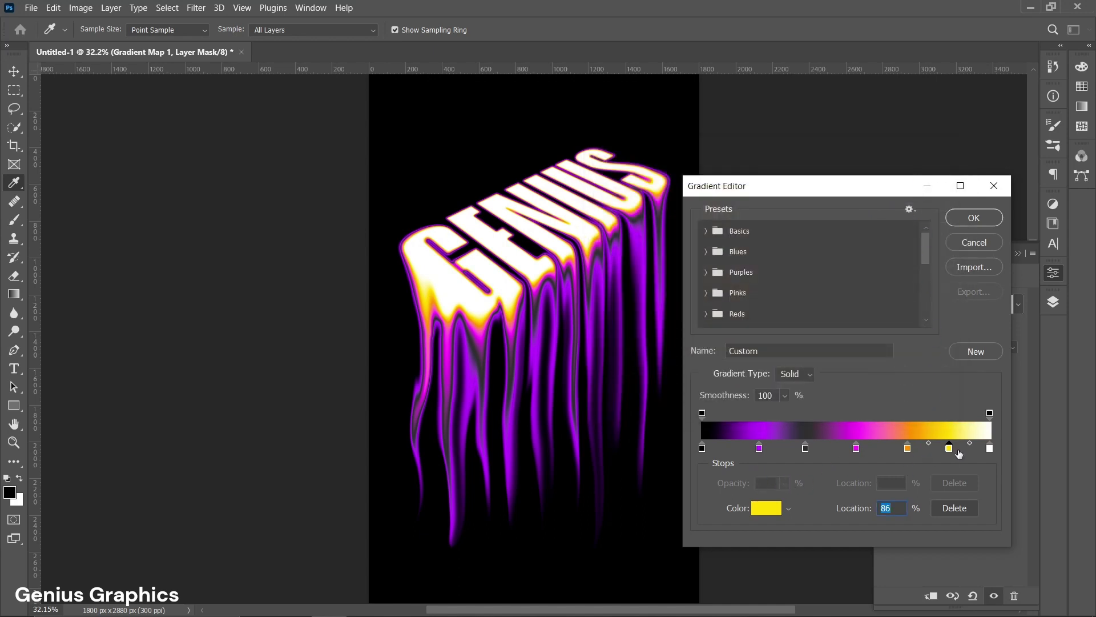
pyautogui.click(974, 219)
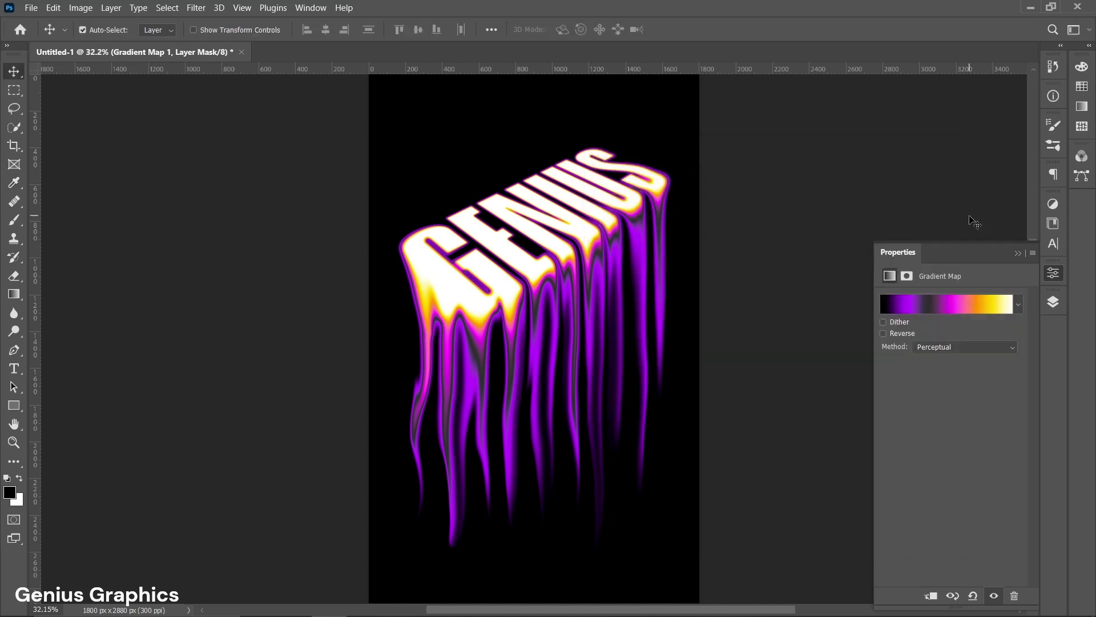
# - Apply an Add Noise smart filter to the GENIUS layer with an amount of 11.07% and Uniform distribution
pyautogui.click(1054, 303)
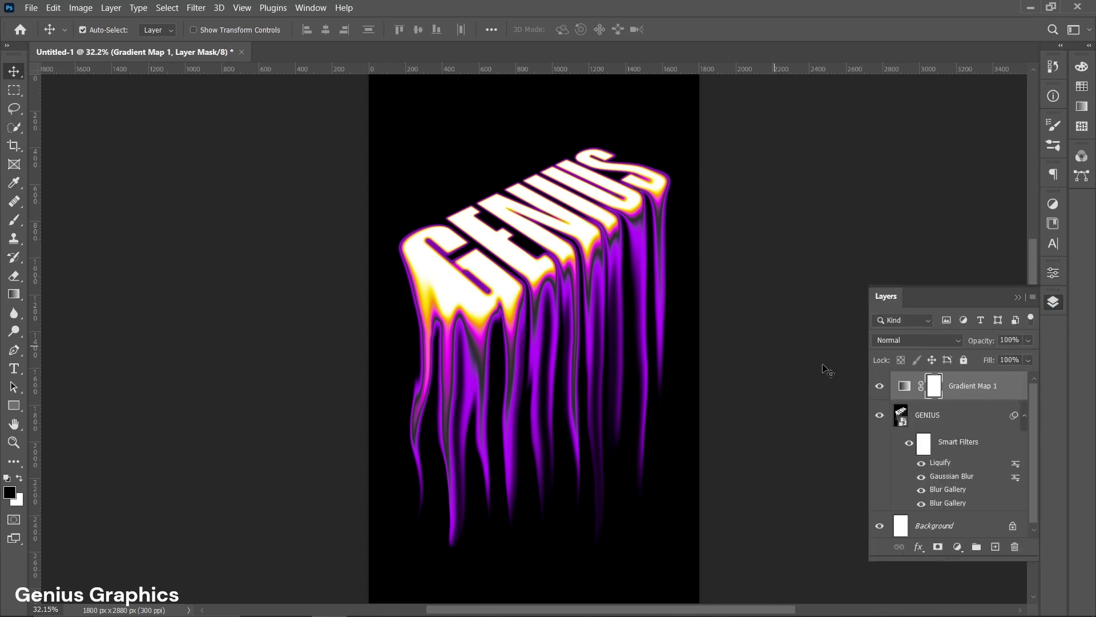
pyautogui.click(900, 419)
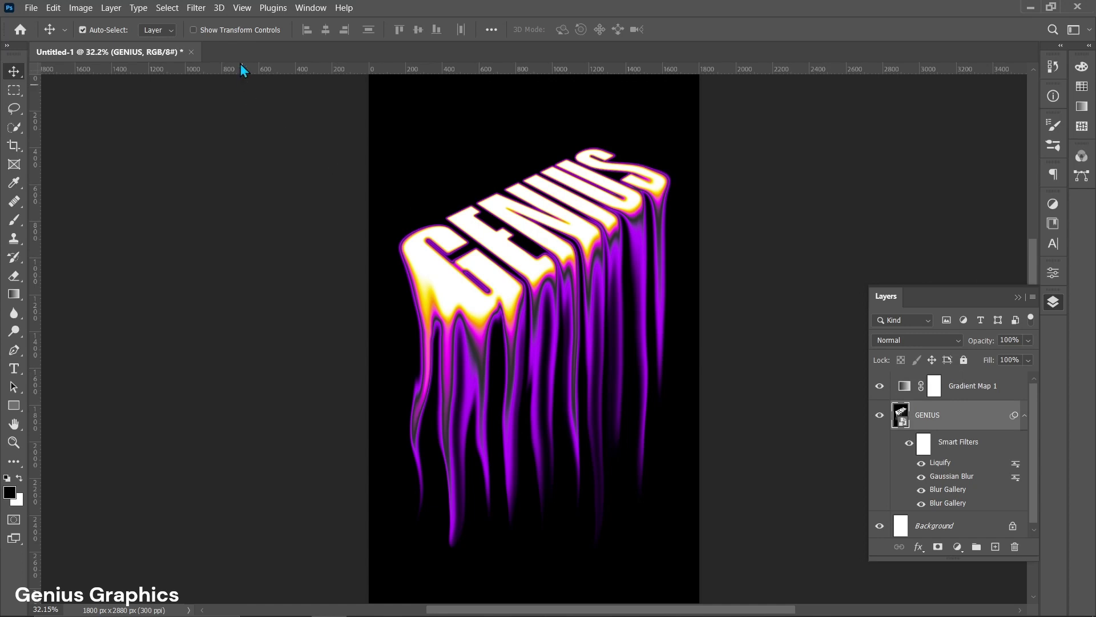
pyautogui.click(205, 9)
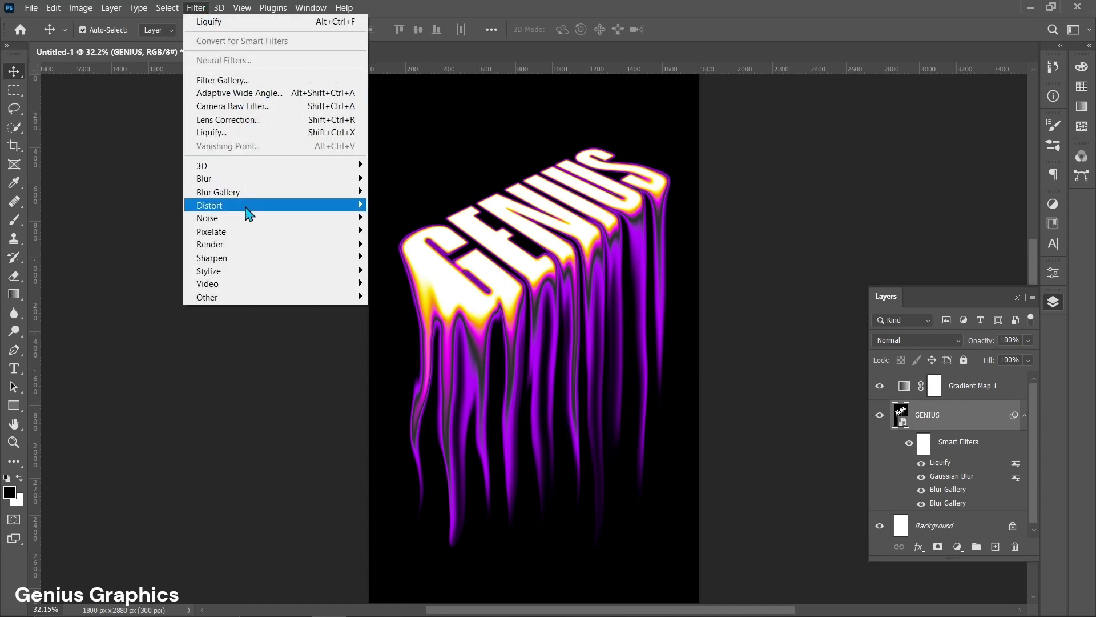
pyautogui.moveTo(246, 218)
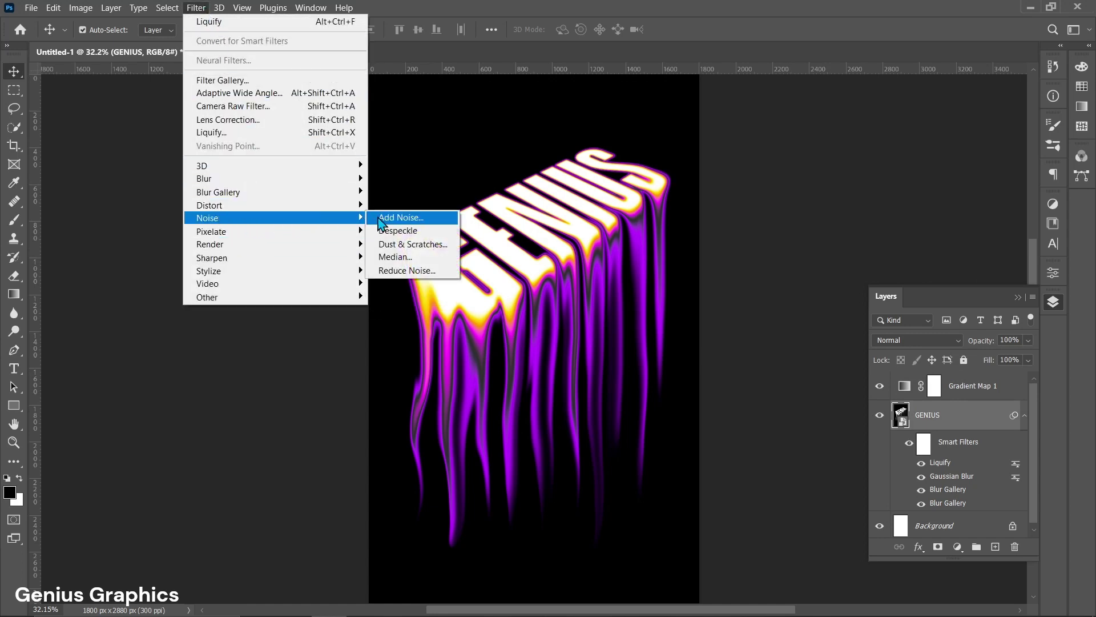
pyautogui.click(400, 218)
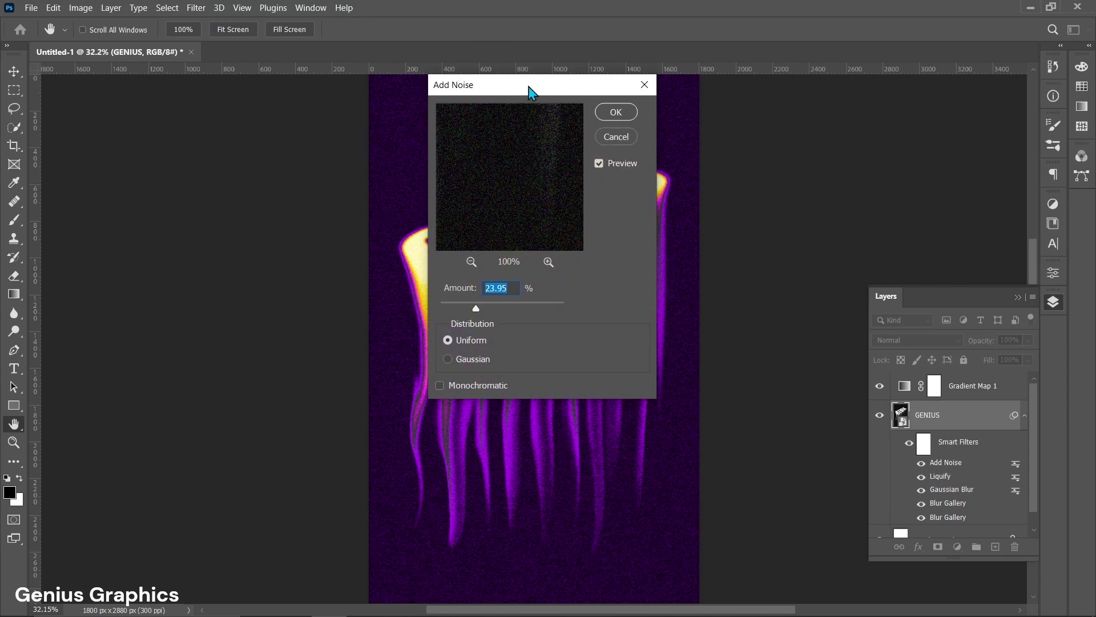
pyautogui.moveTo(531, 92); pyautogui.dragTo(772, 91)
pyautogui.moveTo(715, 312); pyautogui.dragTo(701, 311)
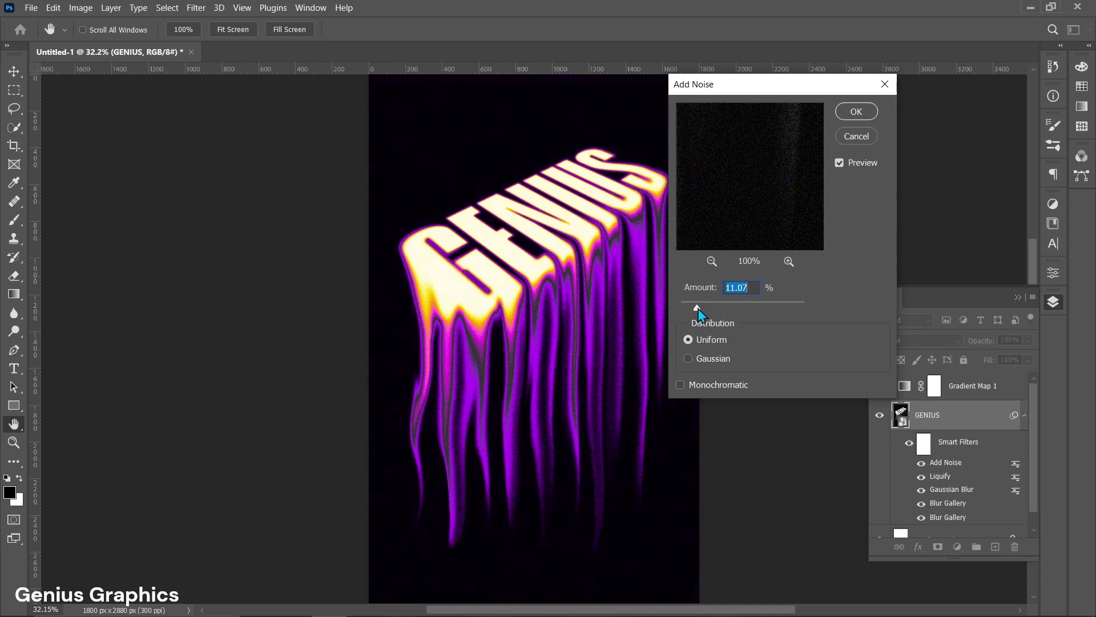
pyautogui.click(855, 112)
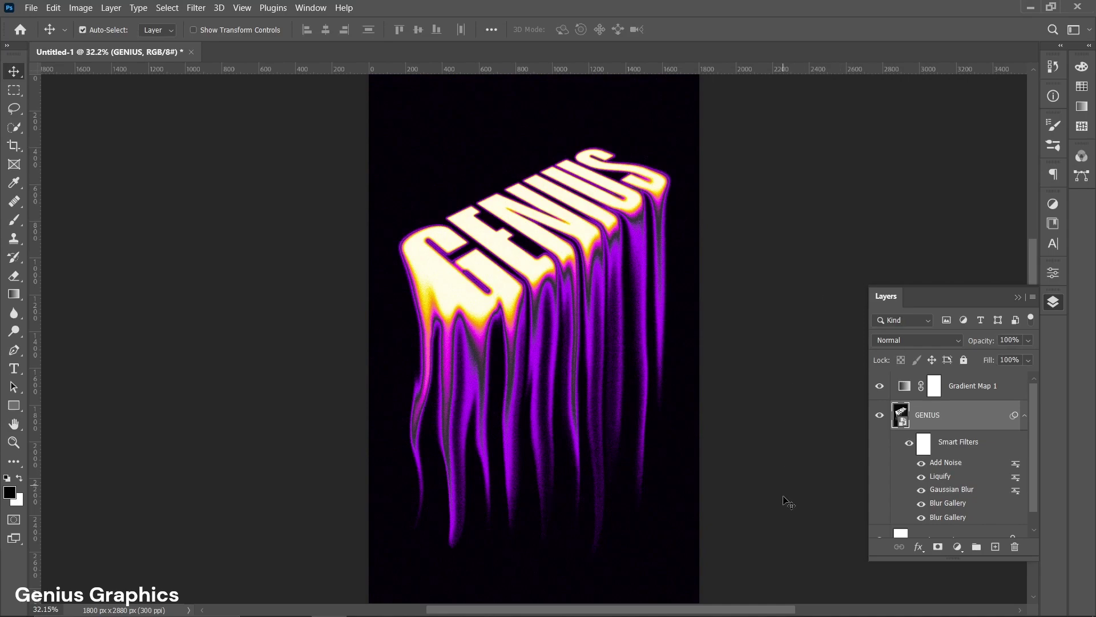